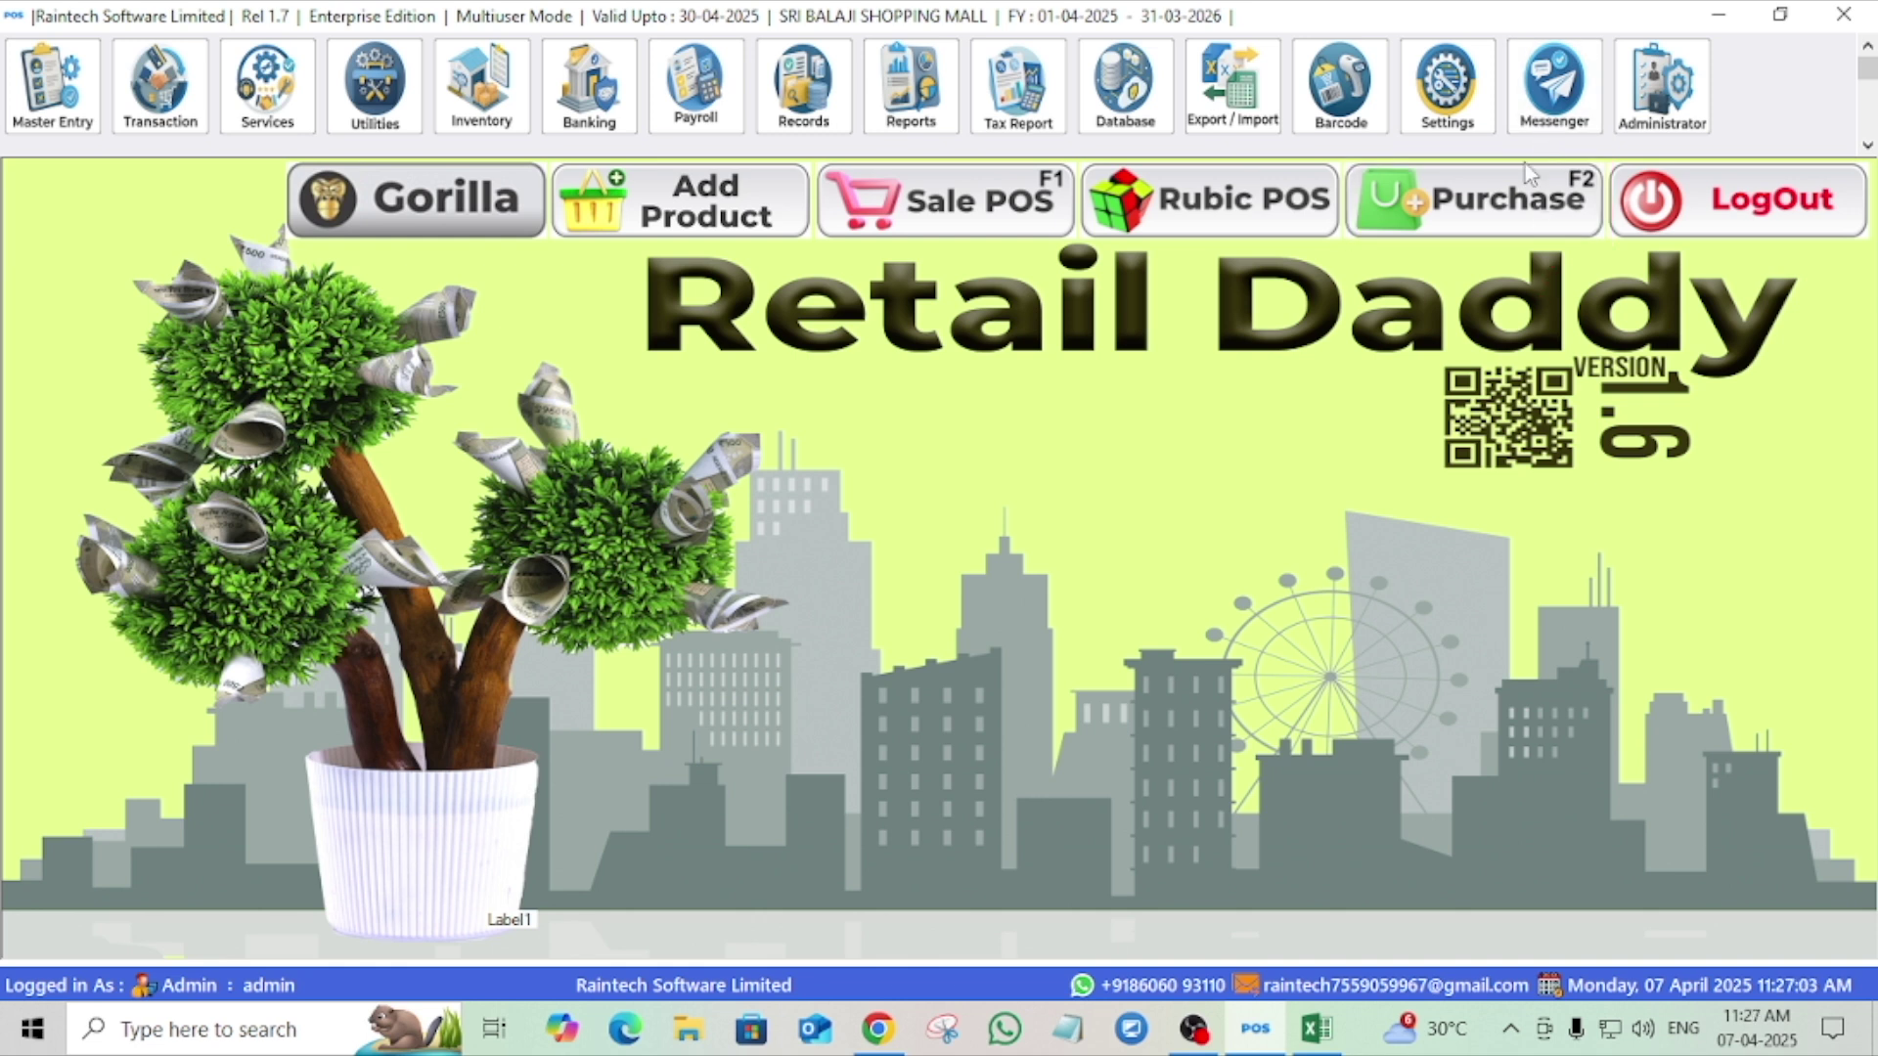
# List the old purchases from 01/04/2025 to 07/04/2025 and open the purchase invoice dated 07-04-2025.
pyautogui.click(1508, 200)
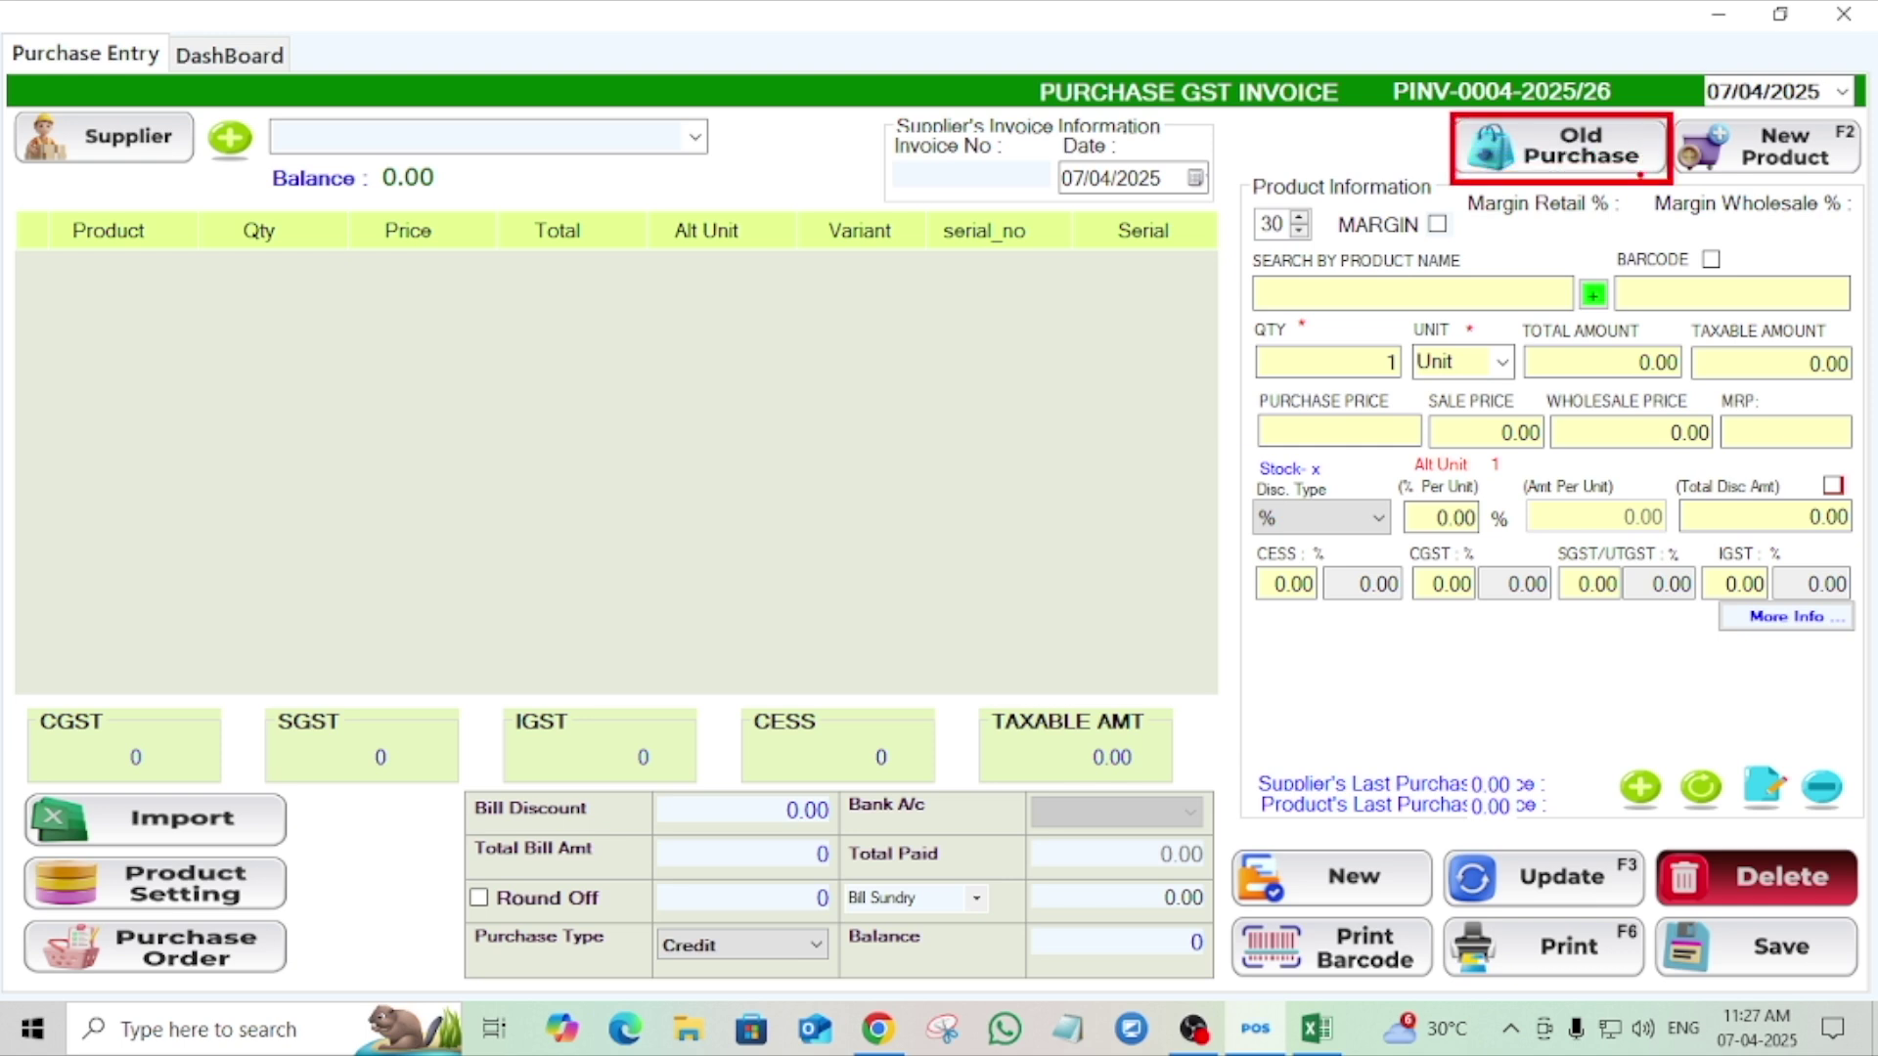
pyautogui.click(1590, 153)
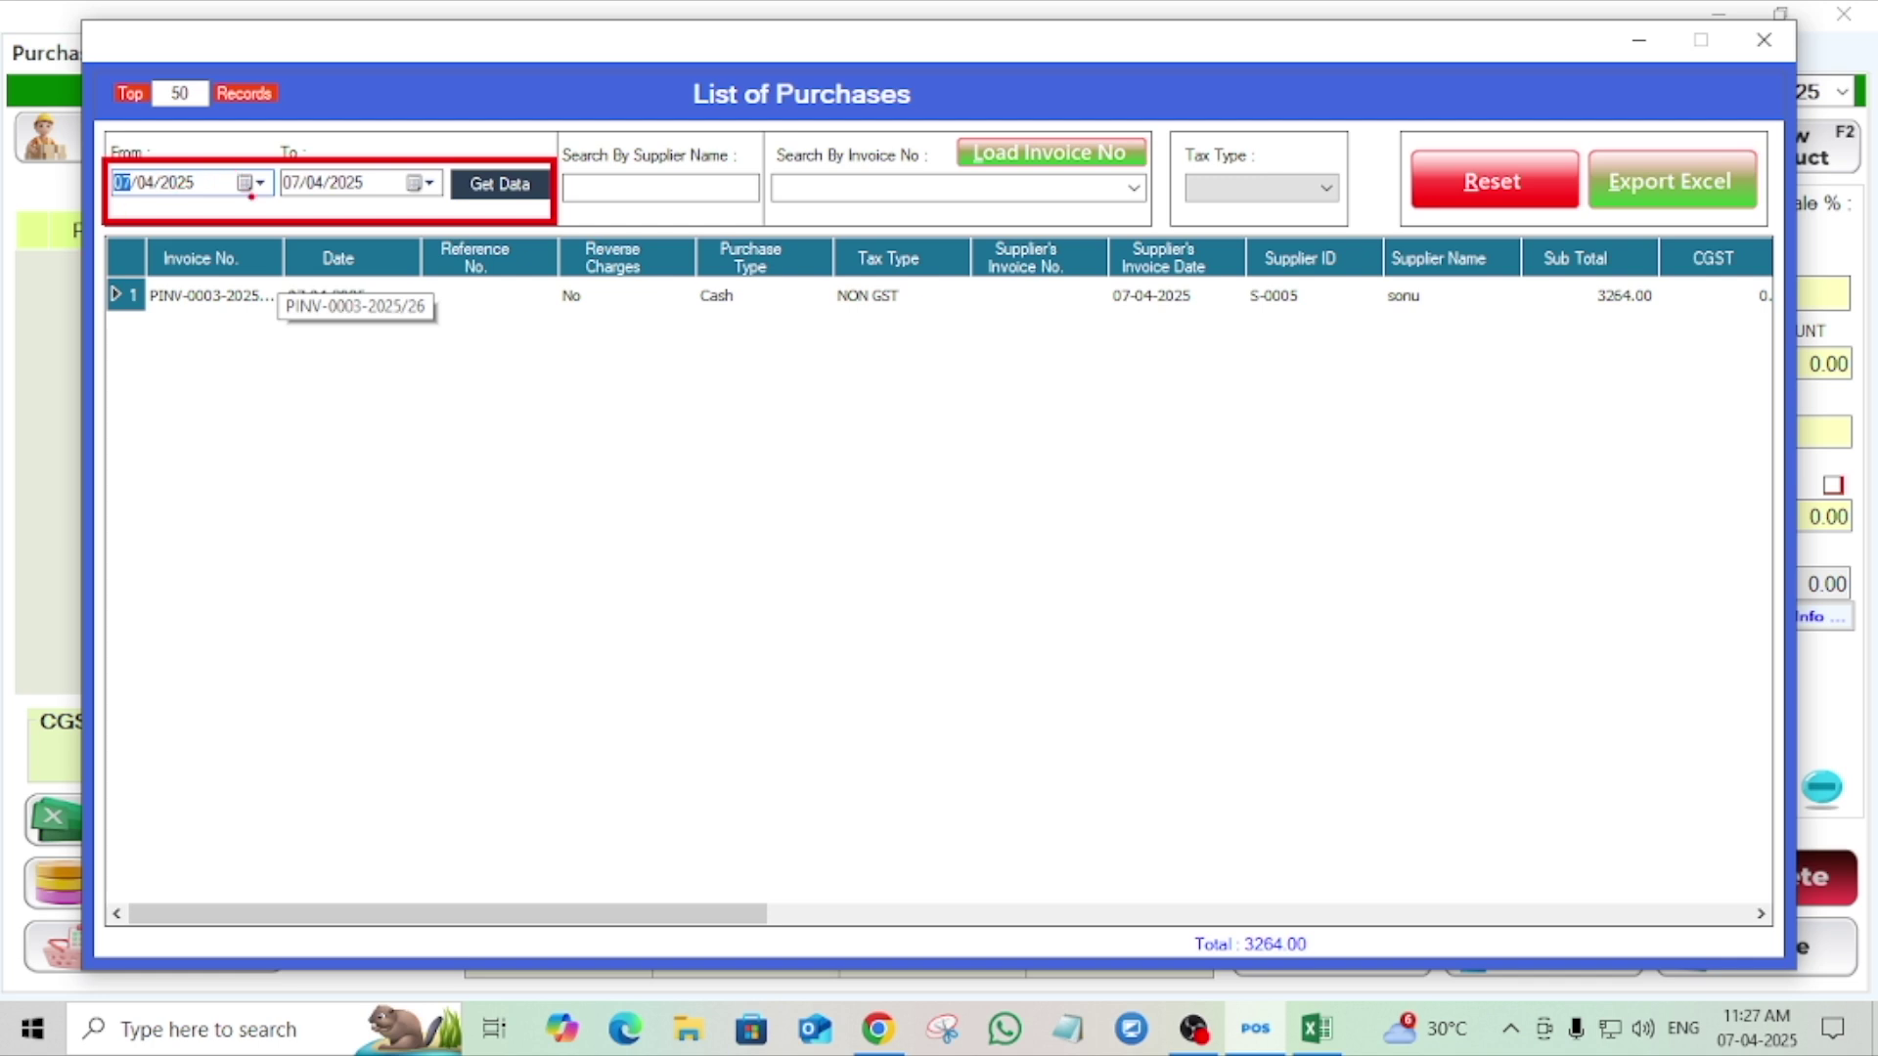
pyautogui.click(259, 183)
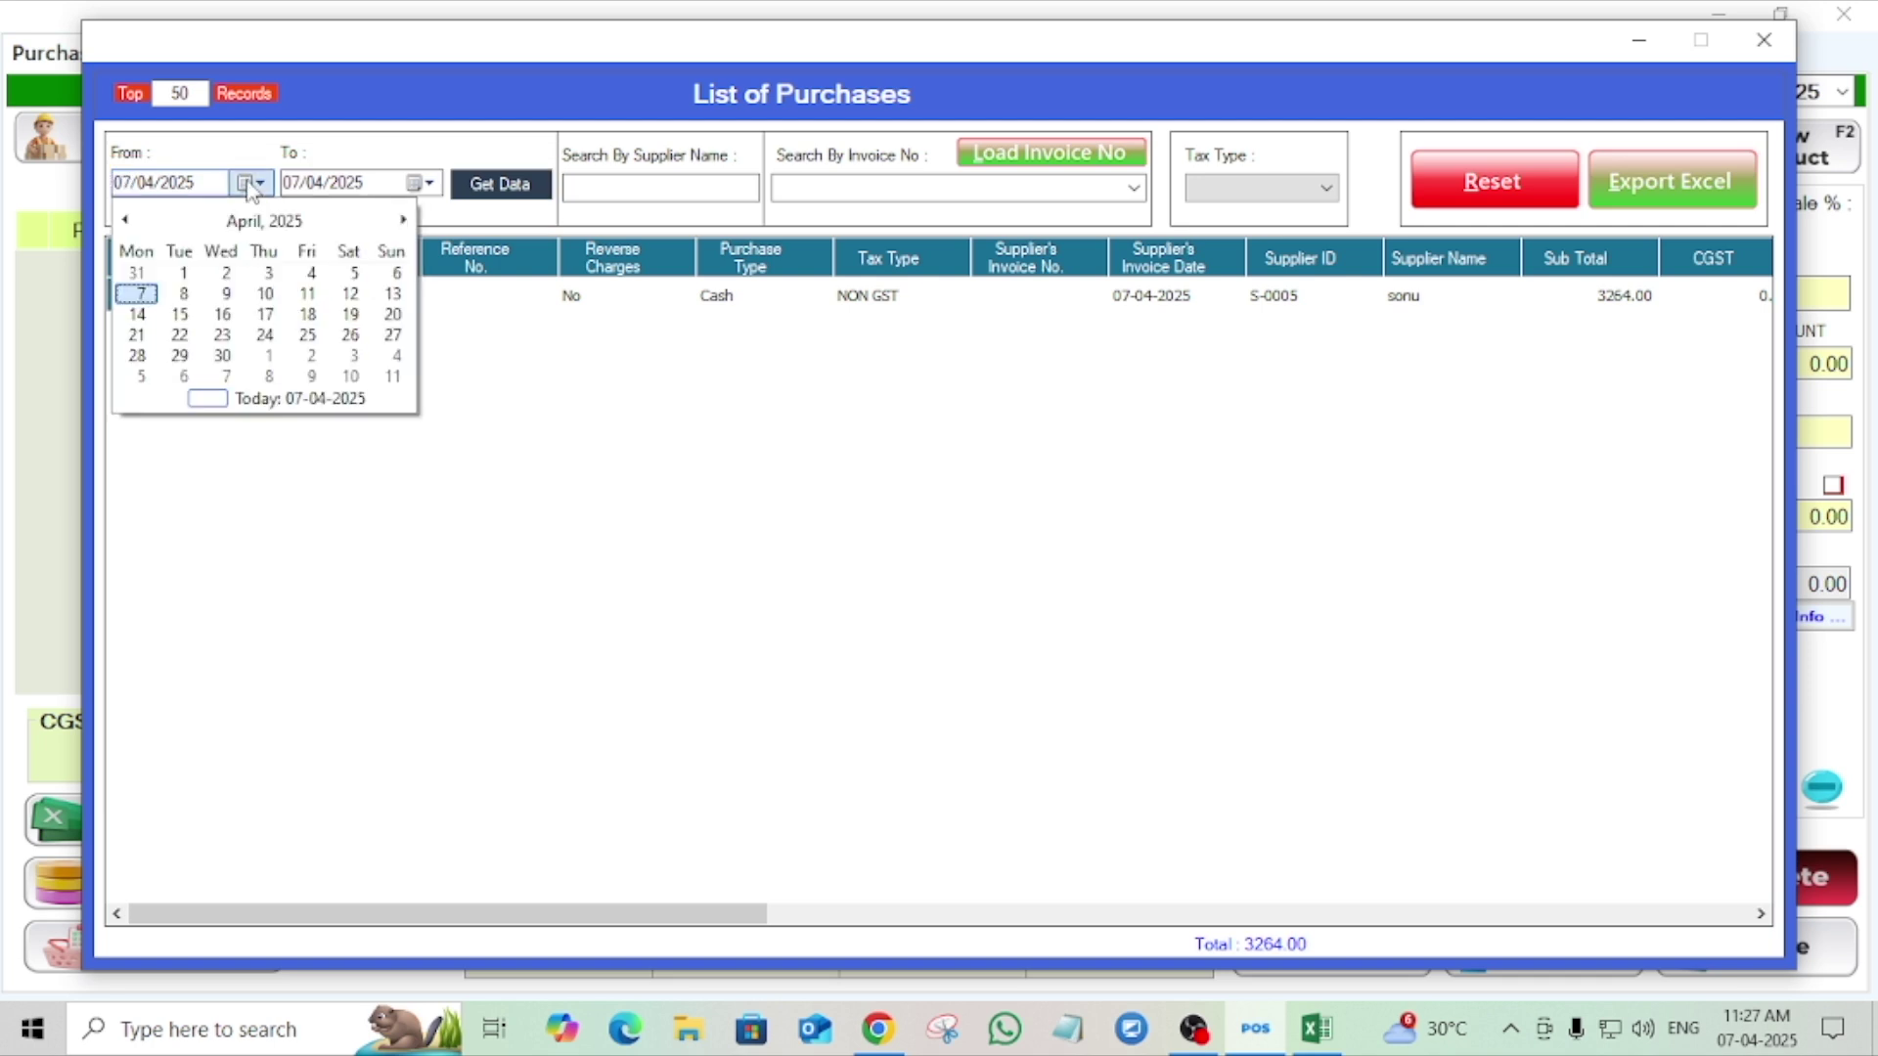
pyautogui.click(177, 277)
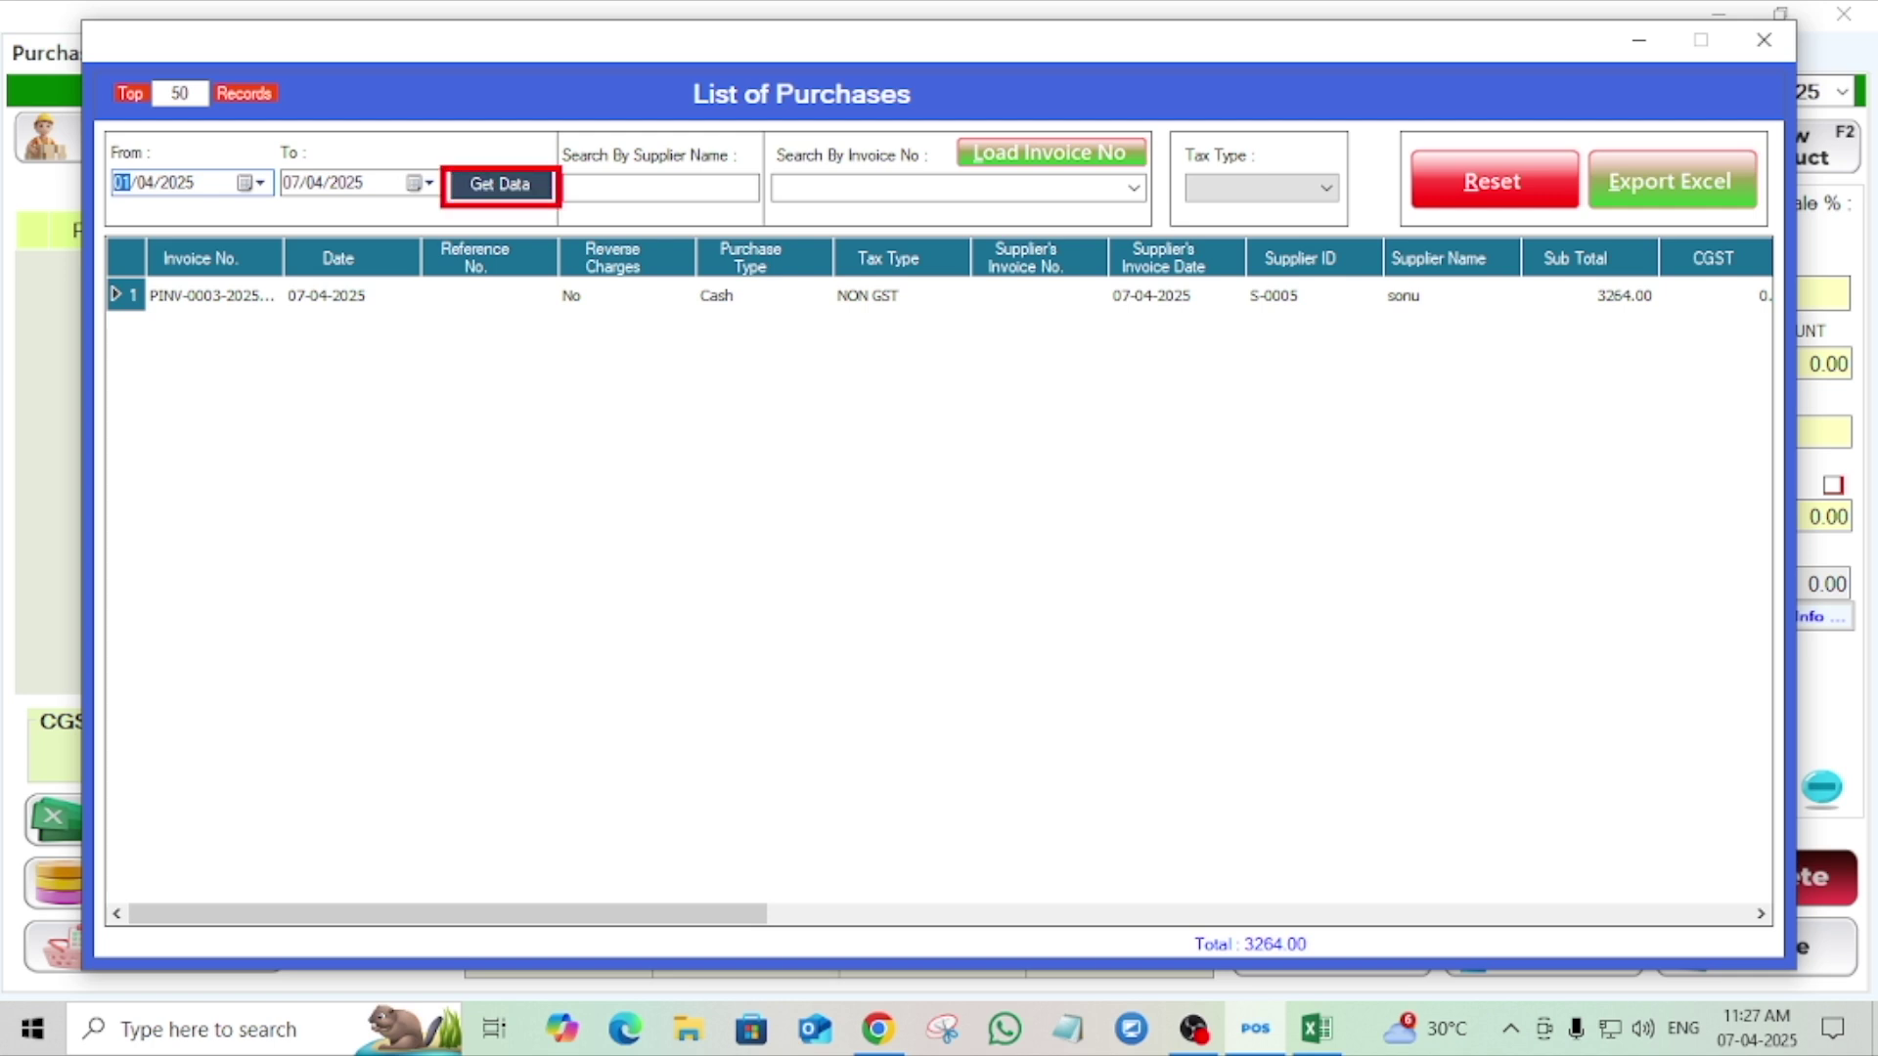
pyautogui.click(497, 188)
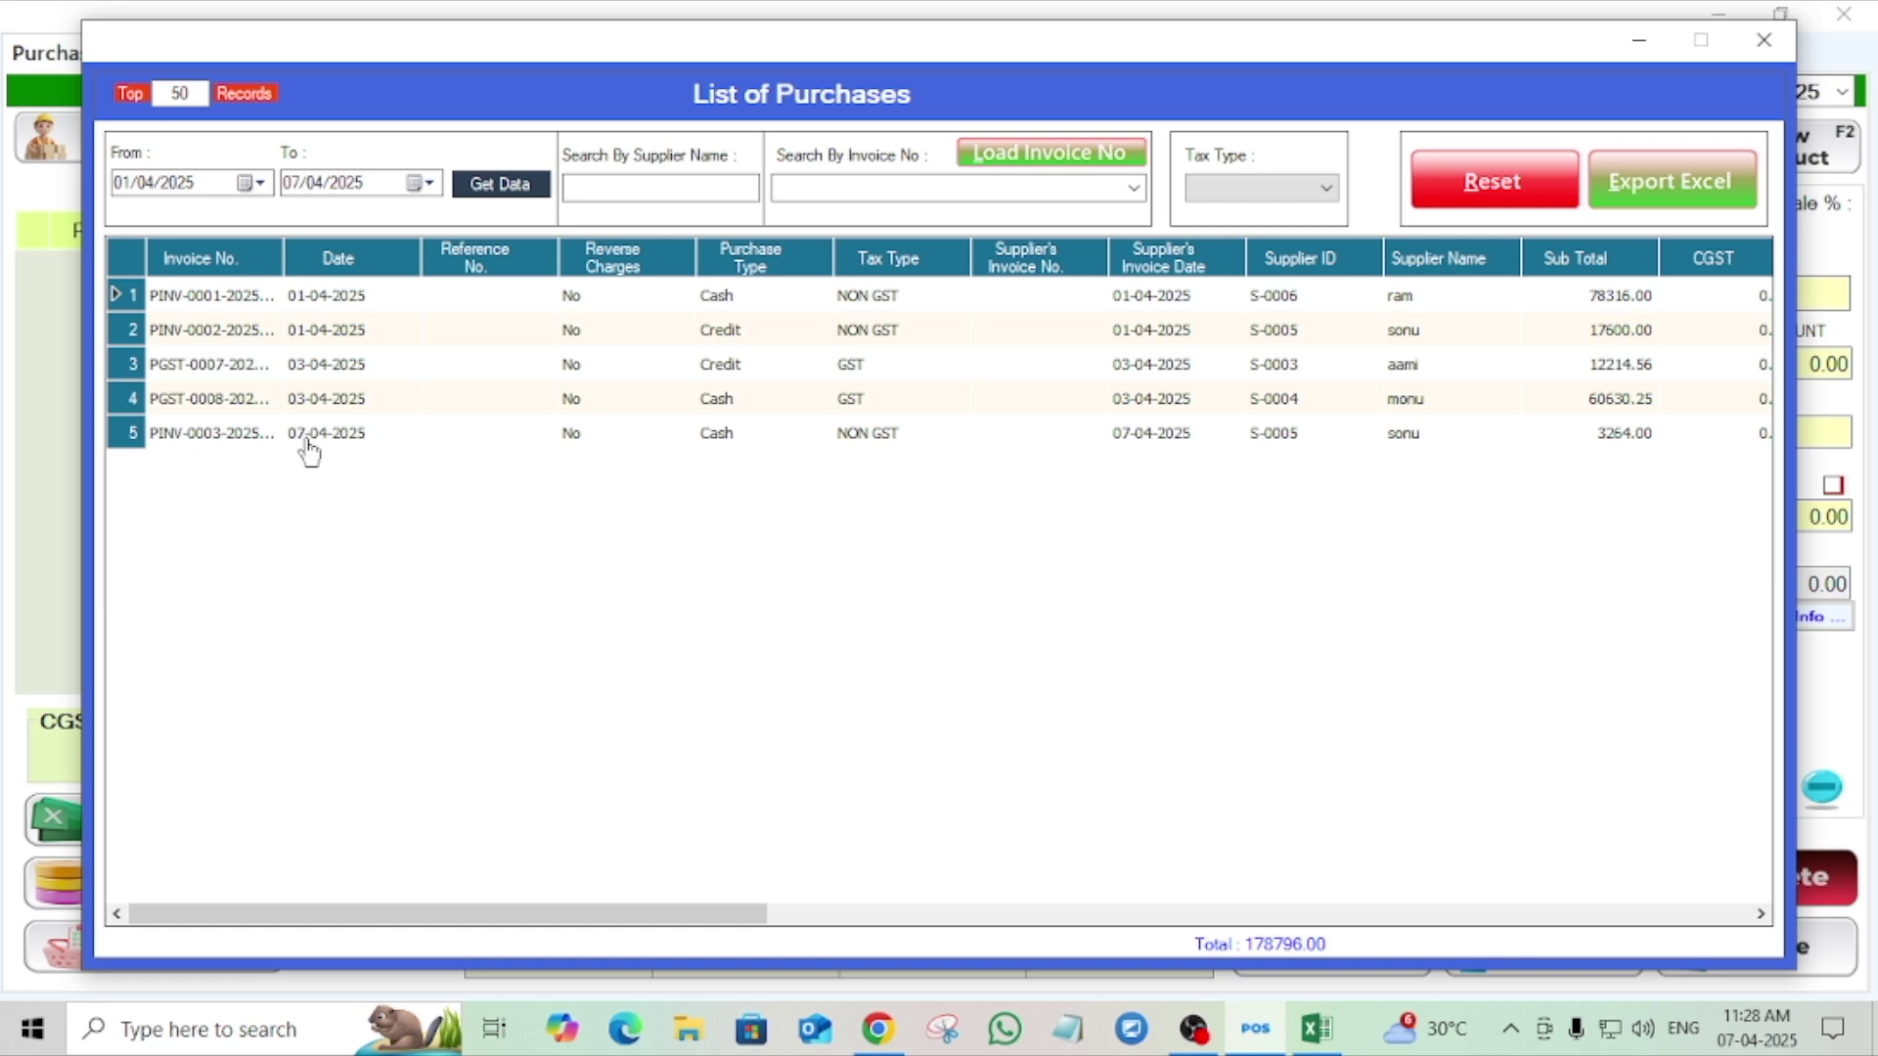
pyautogui.doubleClick(241, 442)
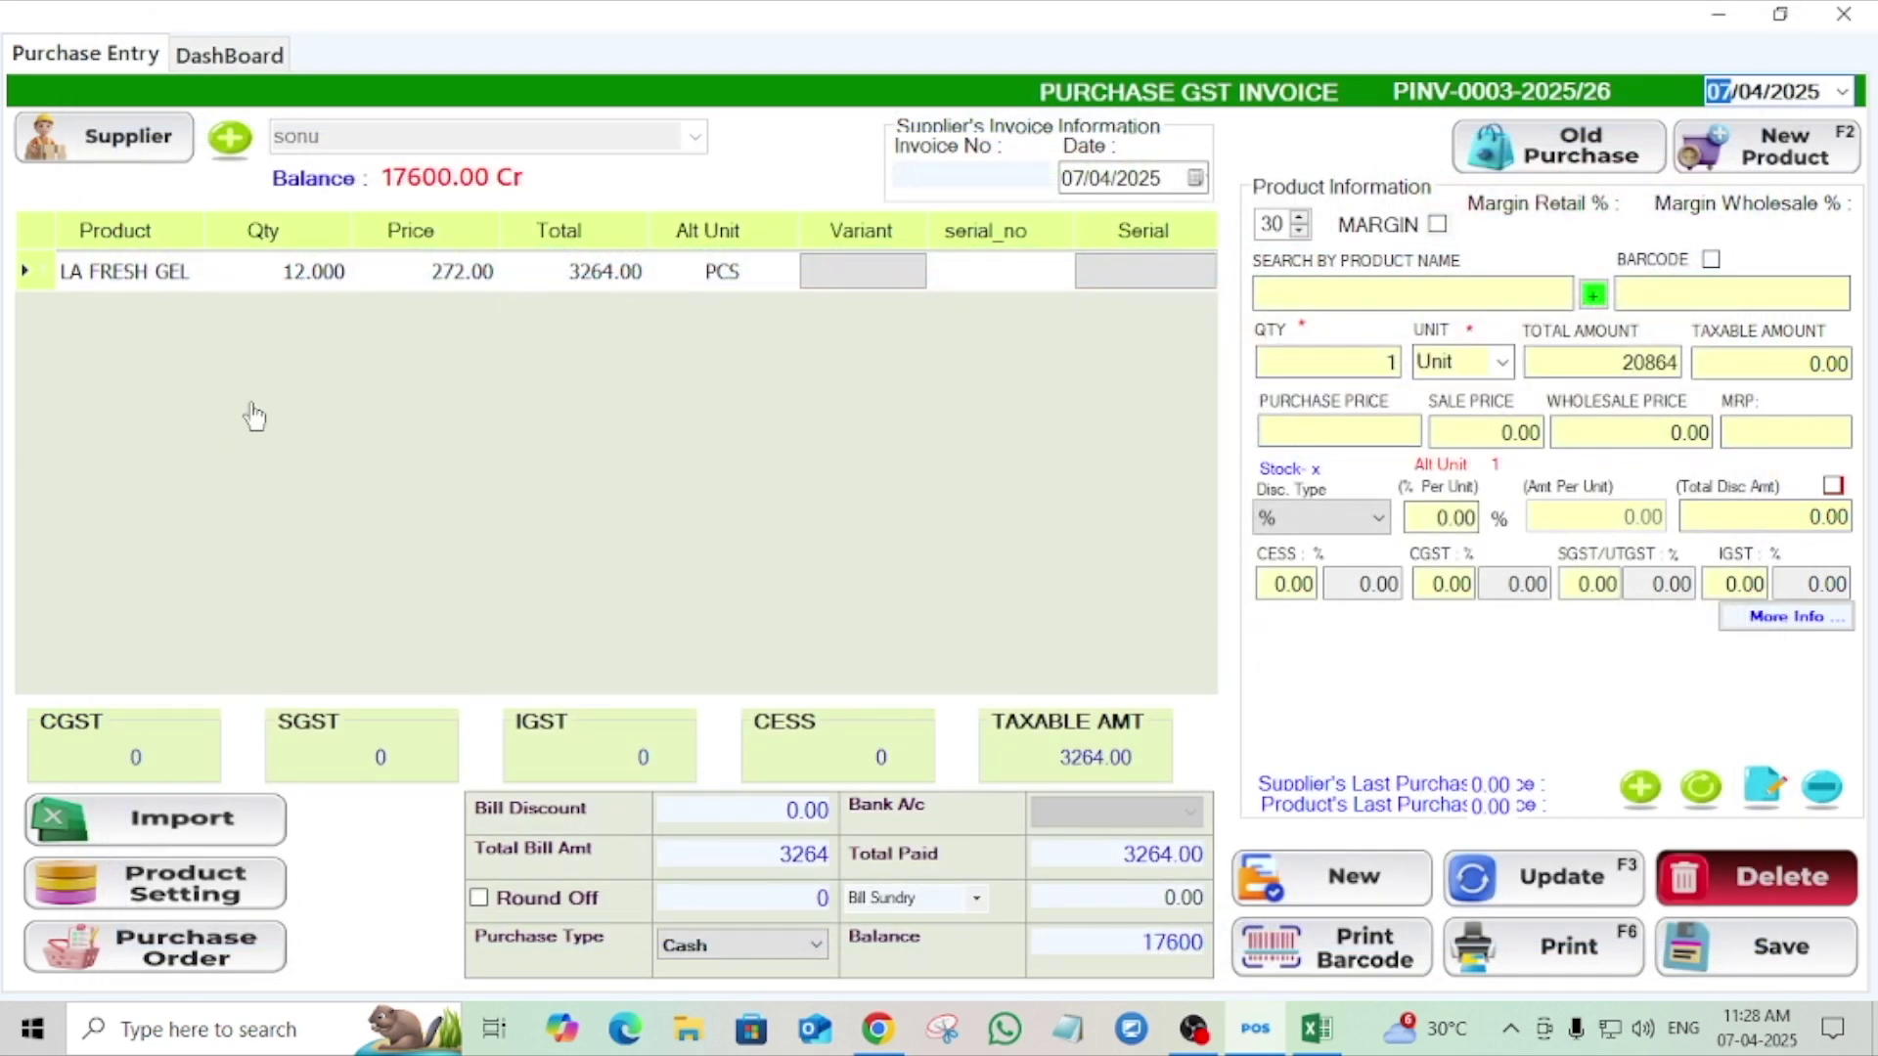
# Add one piece of HAIR GEL 9 CLOCK, barcode 1153, to the purchase invoice.
pyautogui.click(1436, 289)
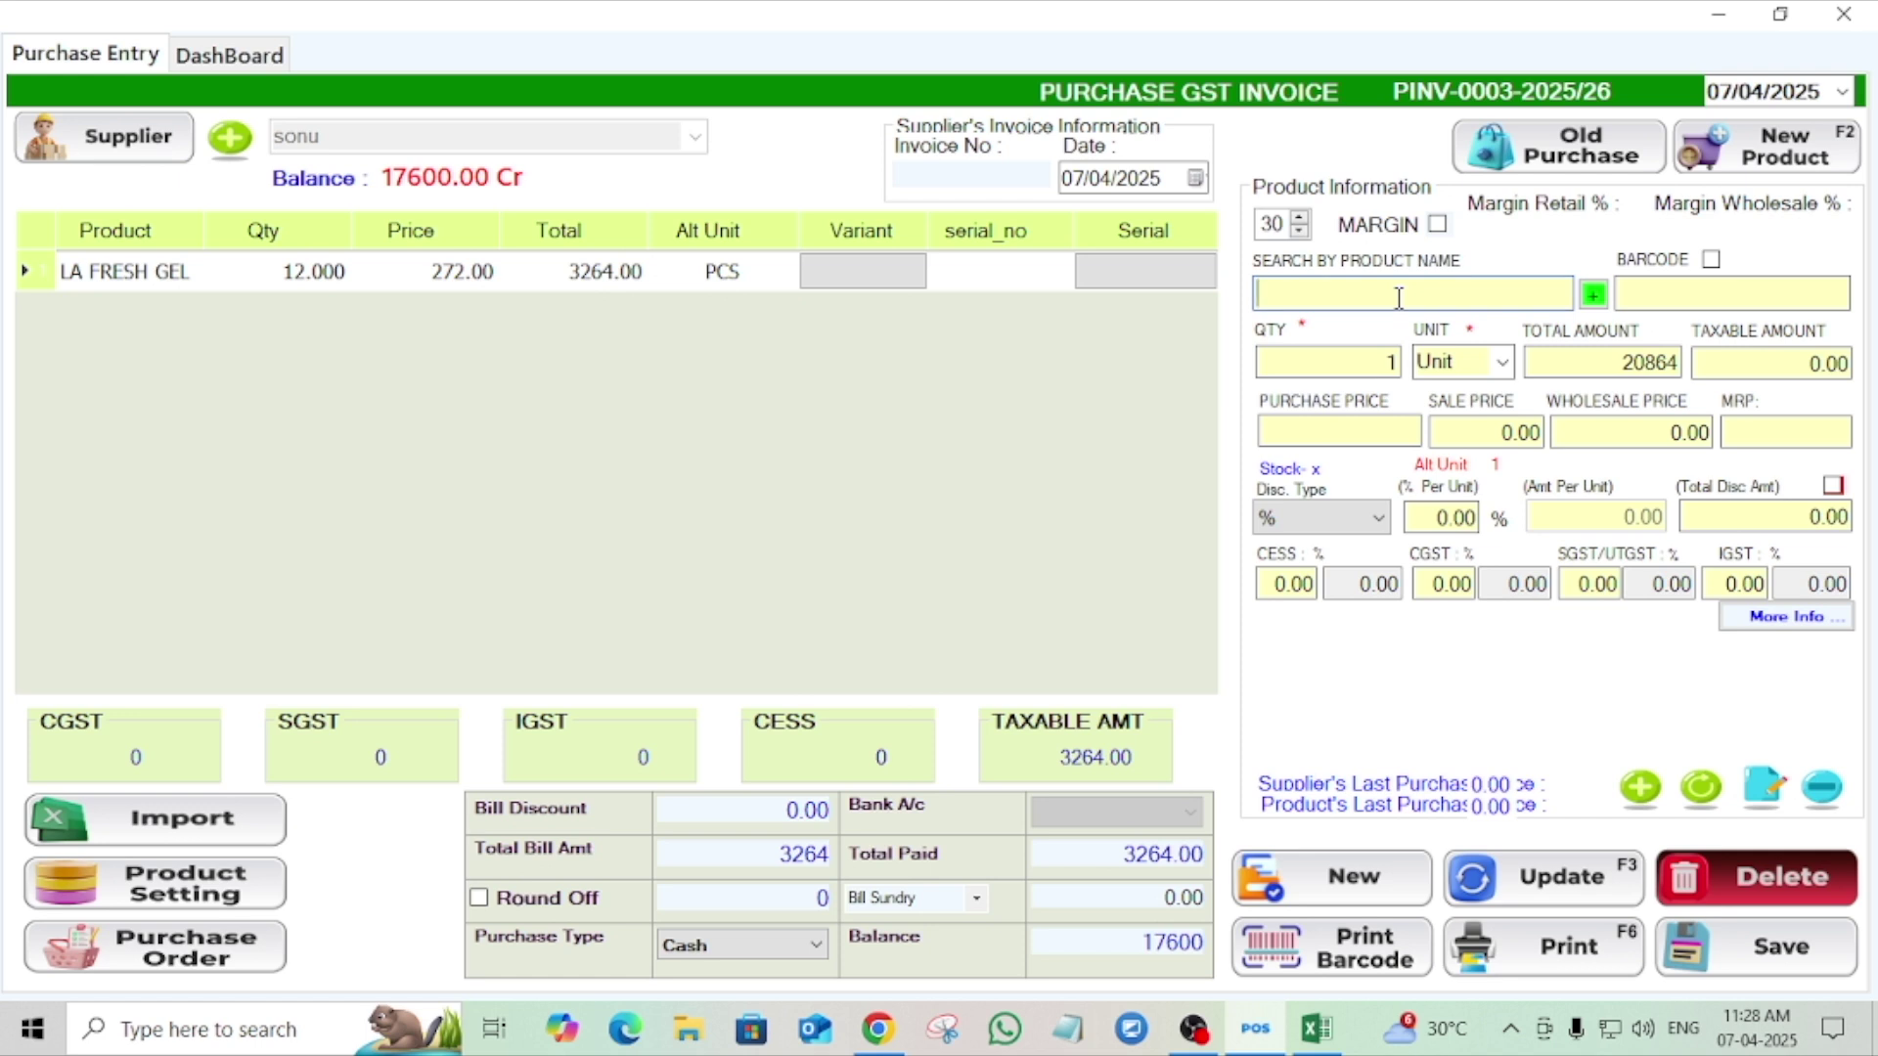
pyautogui.write('h')
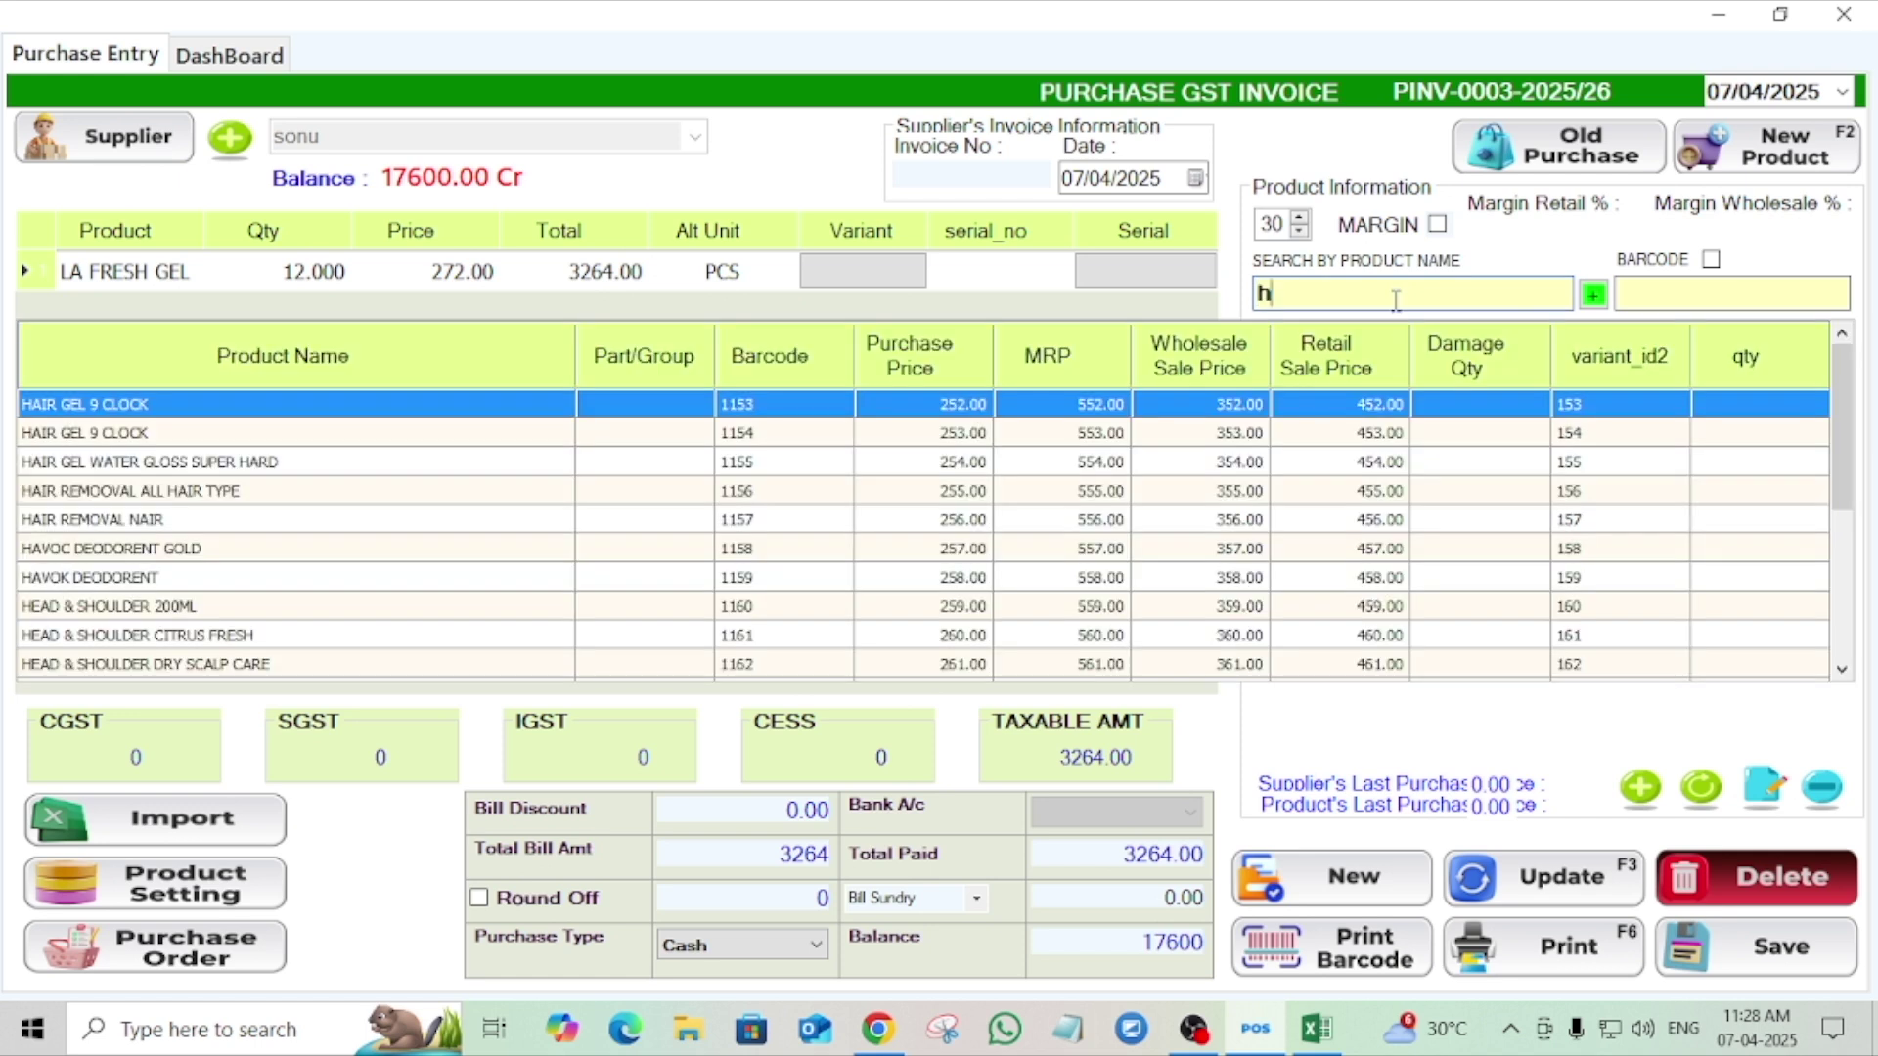
pyautogui.doubleClick(816, 417)
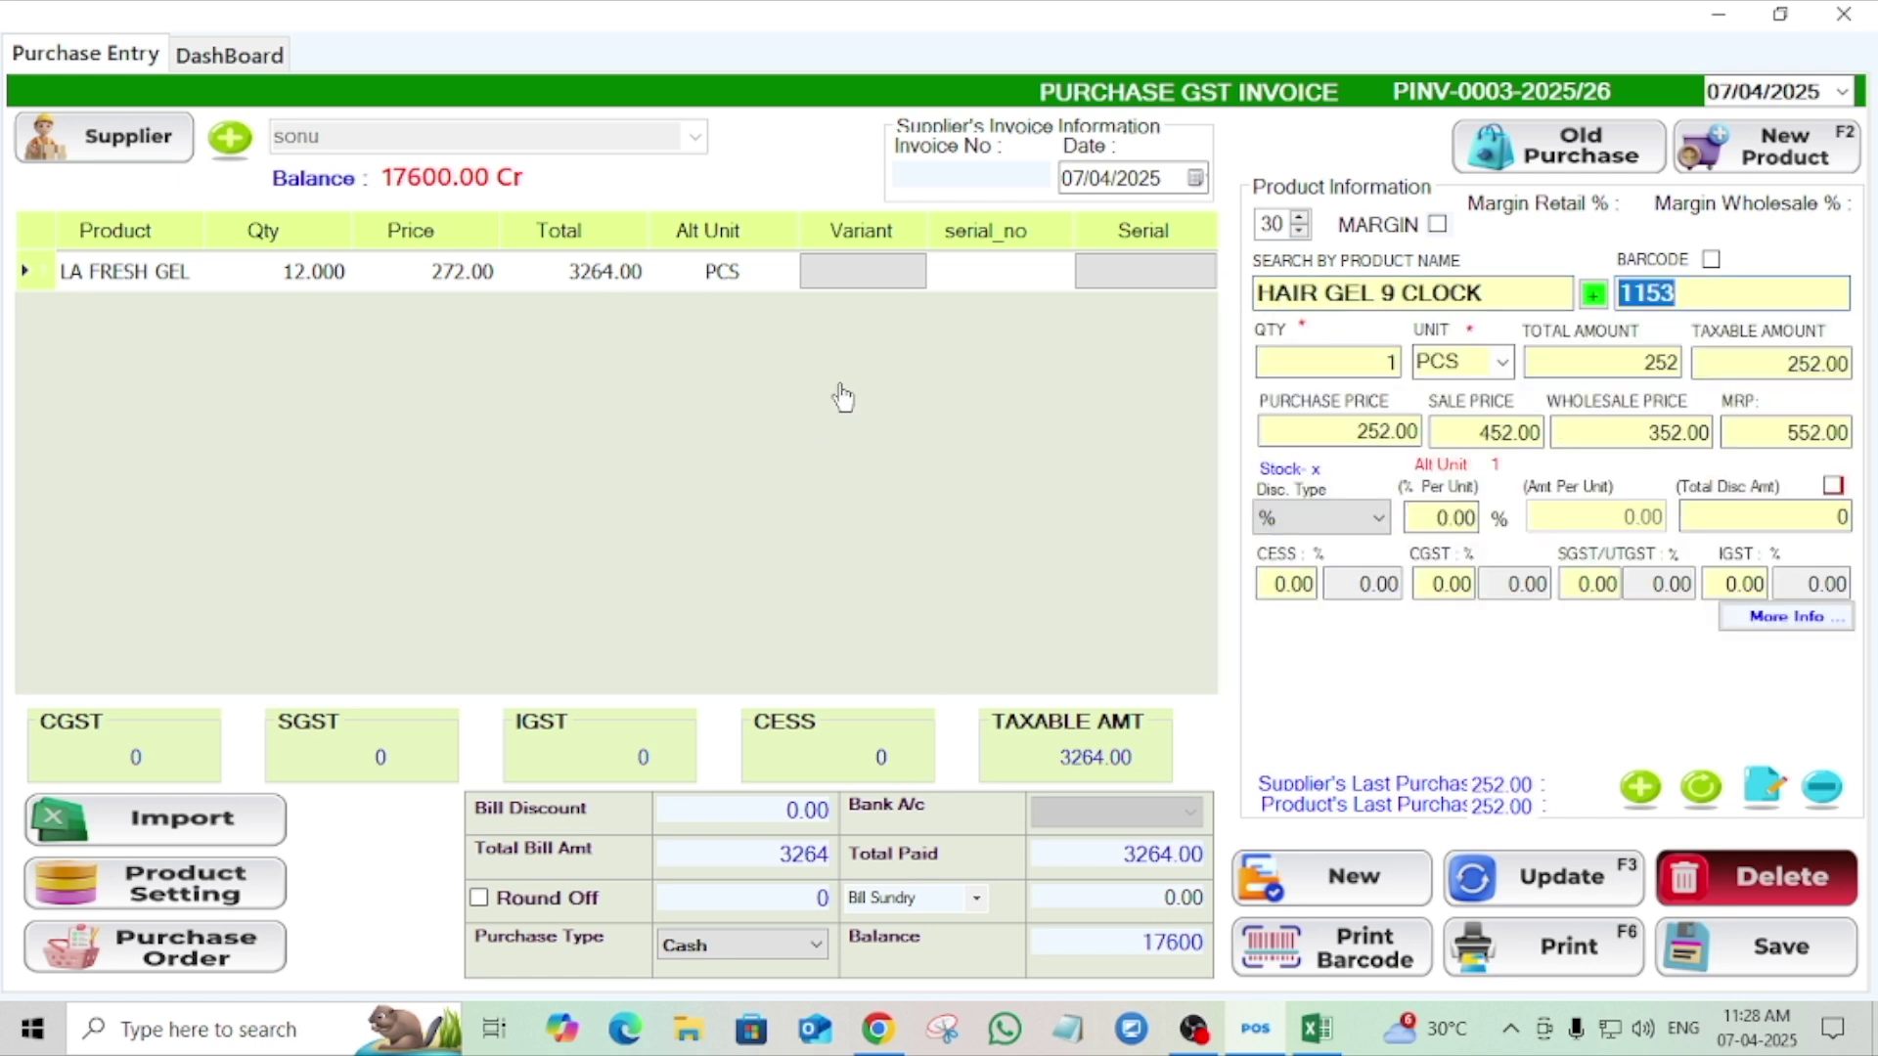
pyautogui.click(1643, 786)
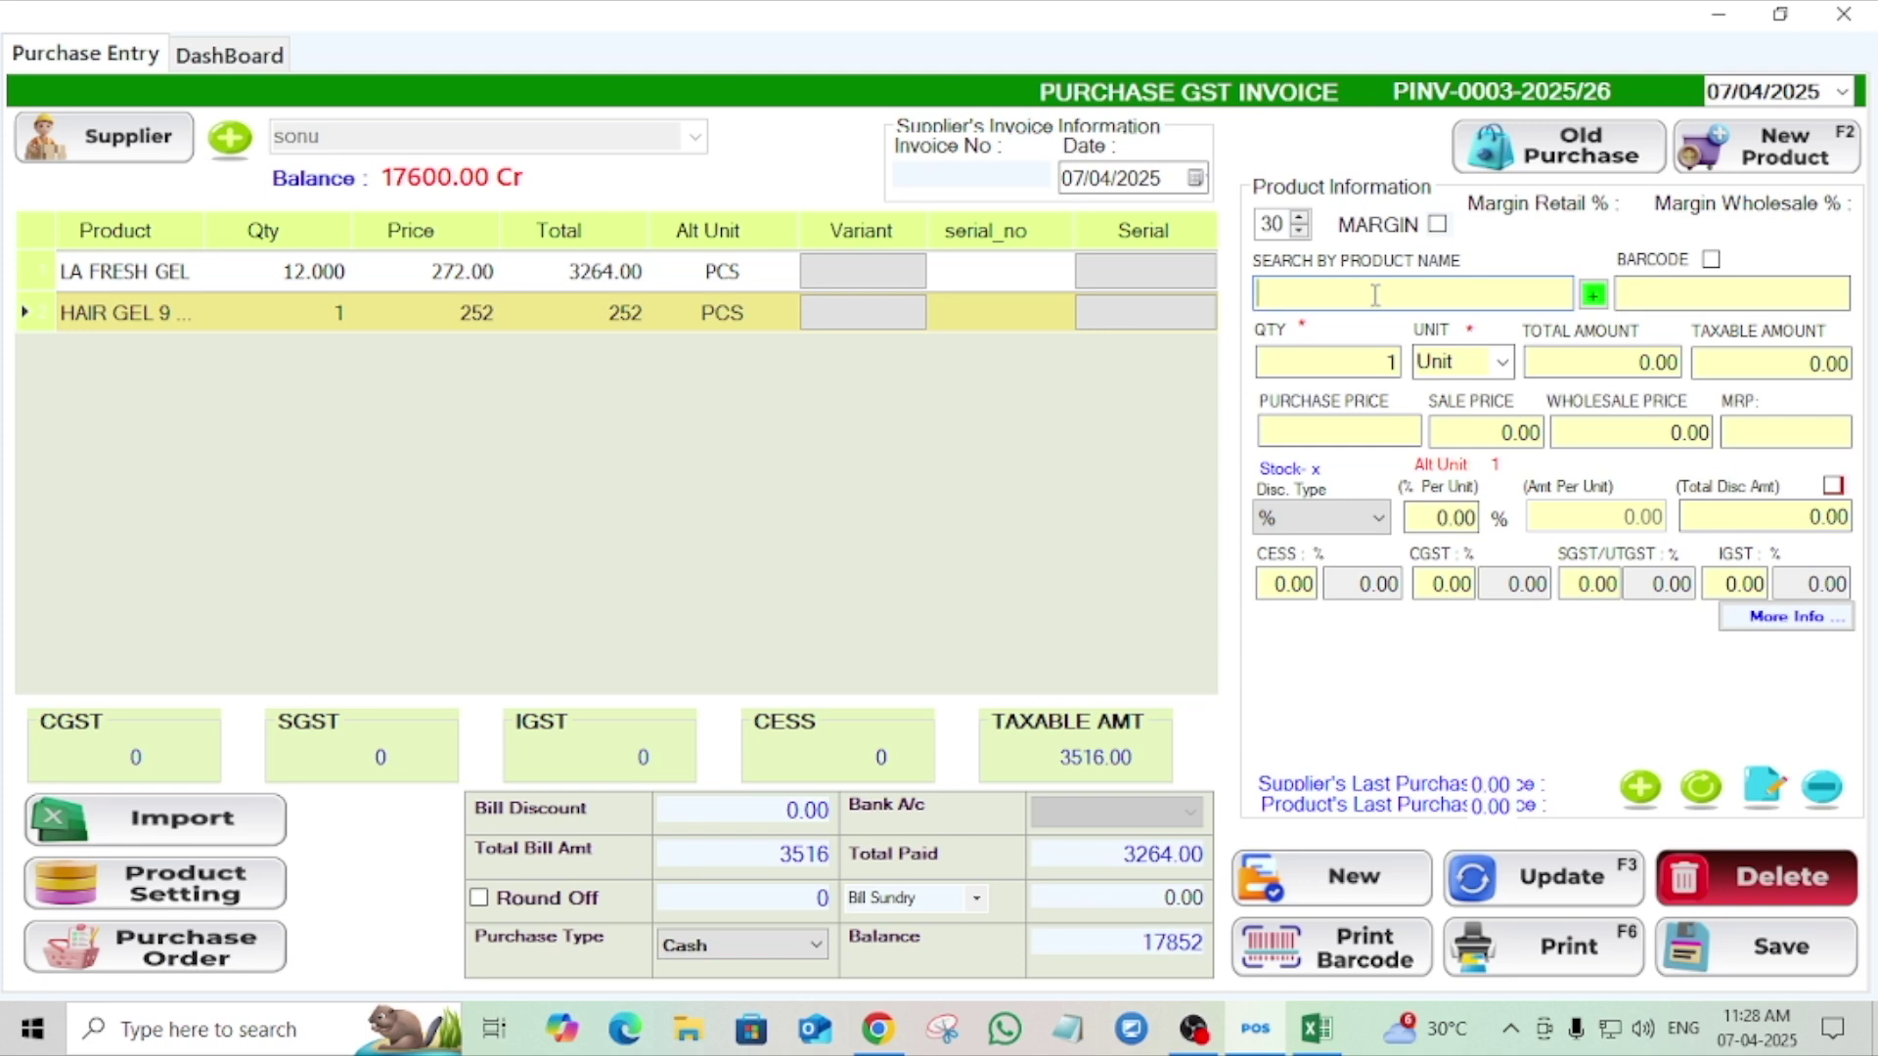
# Add NAVARATNA OIL 100ML to the purchase invoice with a quantity of 20.
pyautogui.write('n')
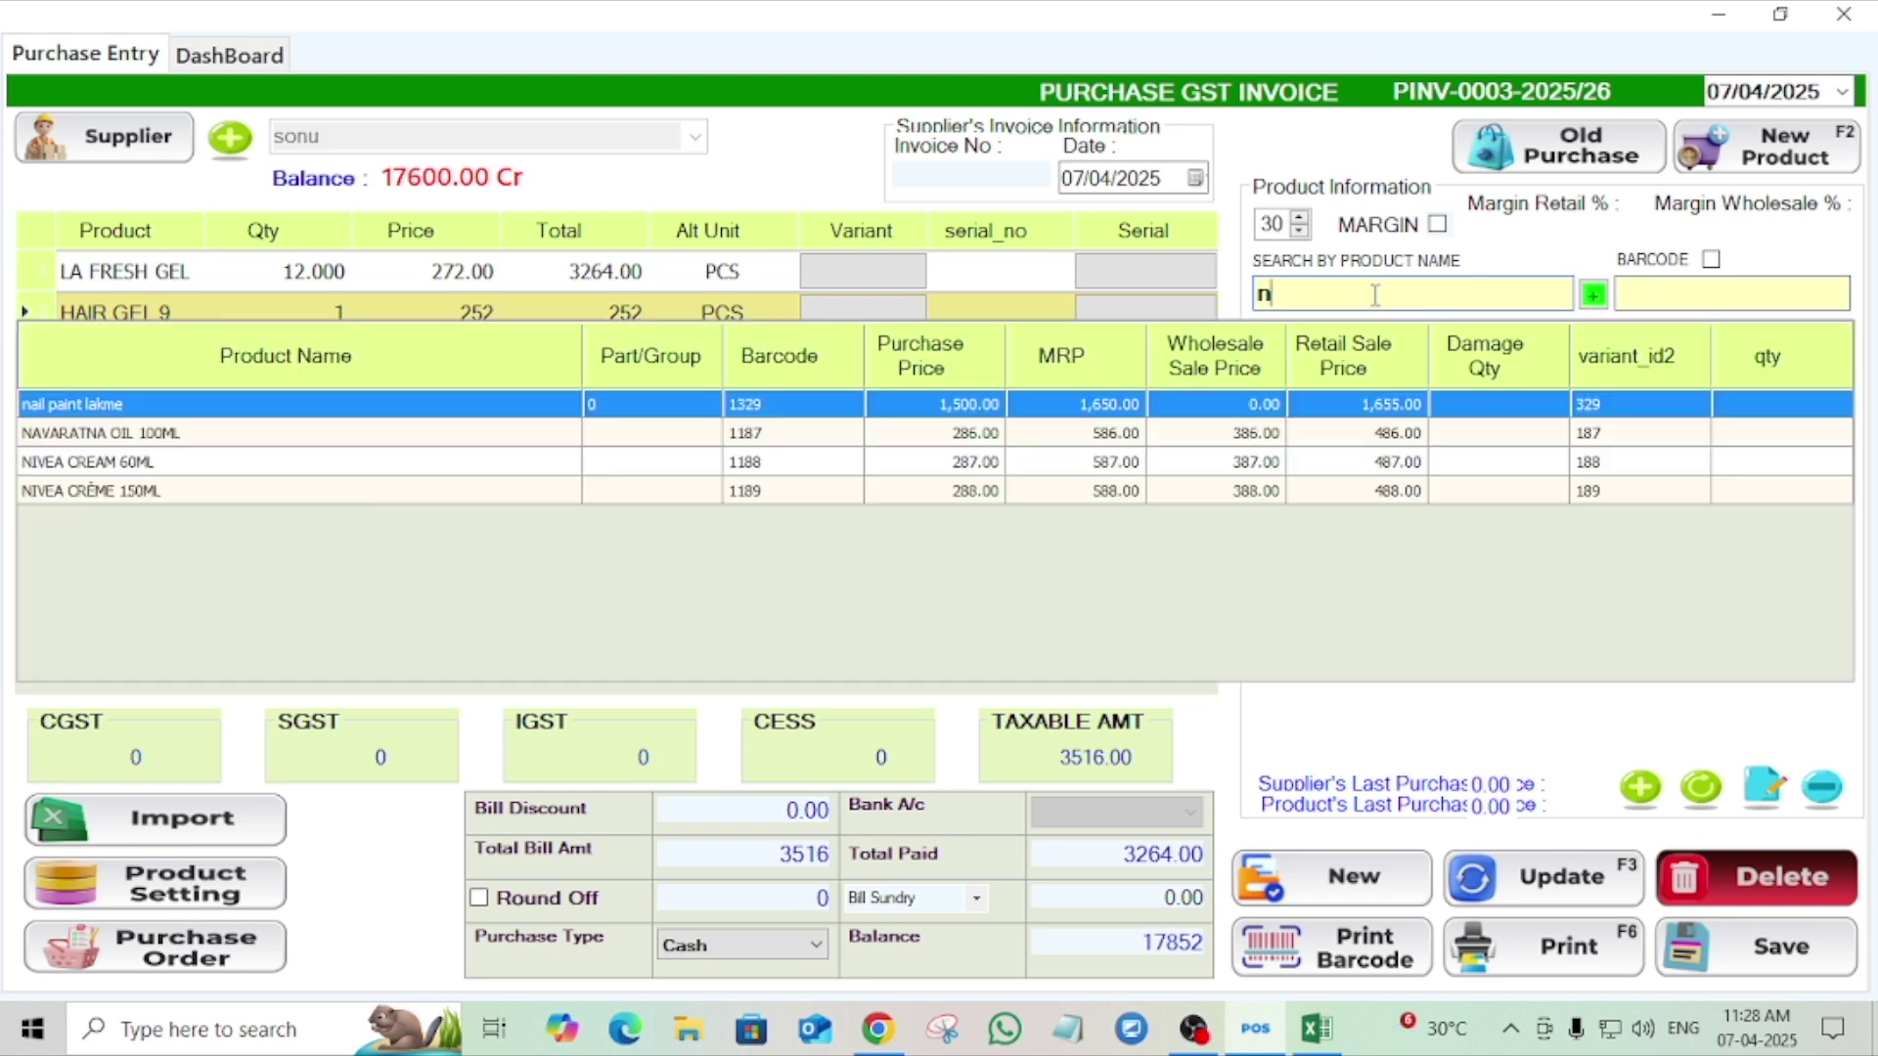
pyautogui.click(567, 437)
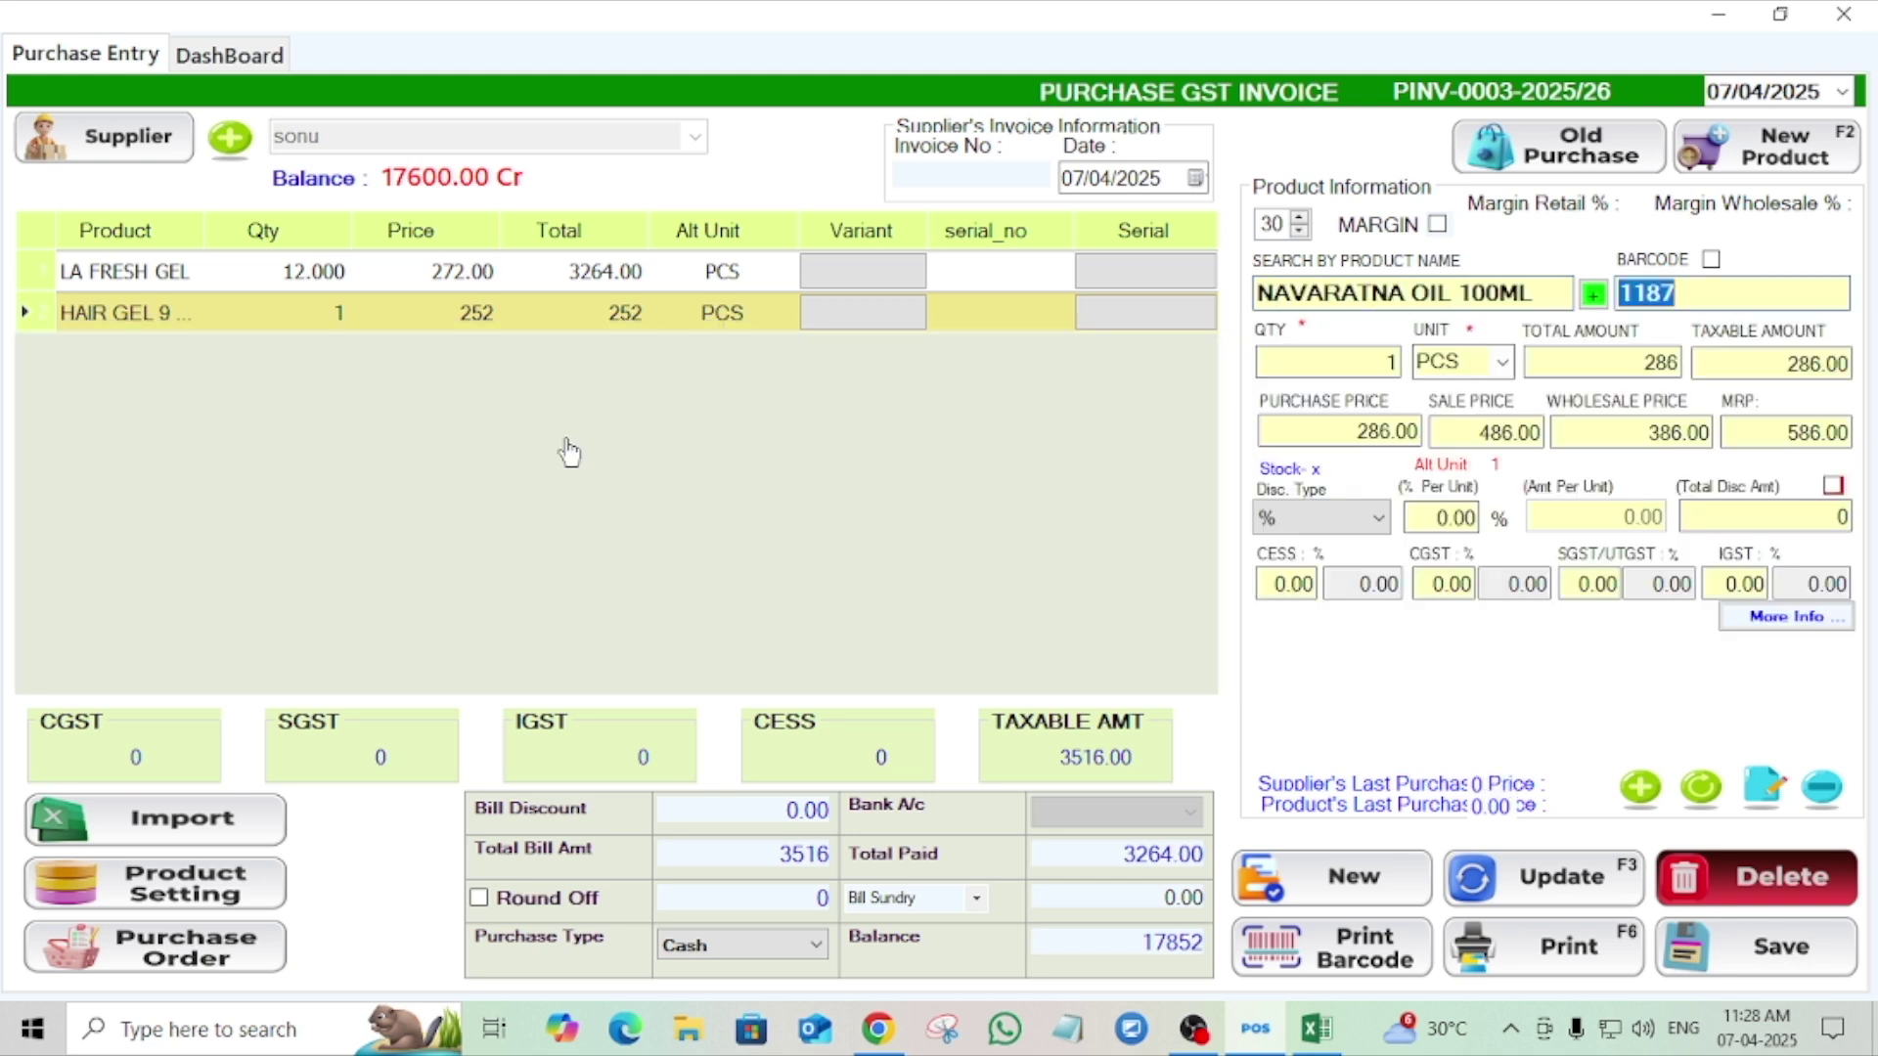
pyautogui.click(1396, 364)
pyautogui.press('BackSpace')
pyautogui.write('20')
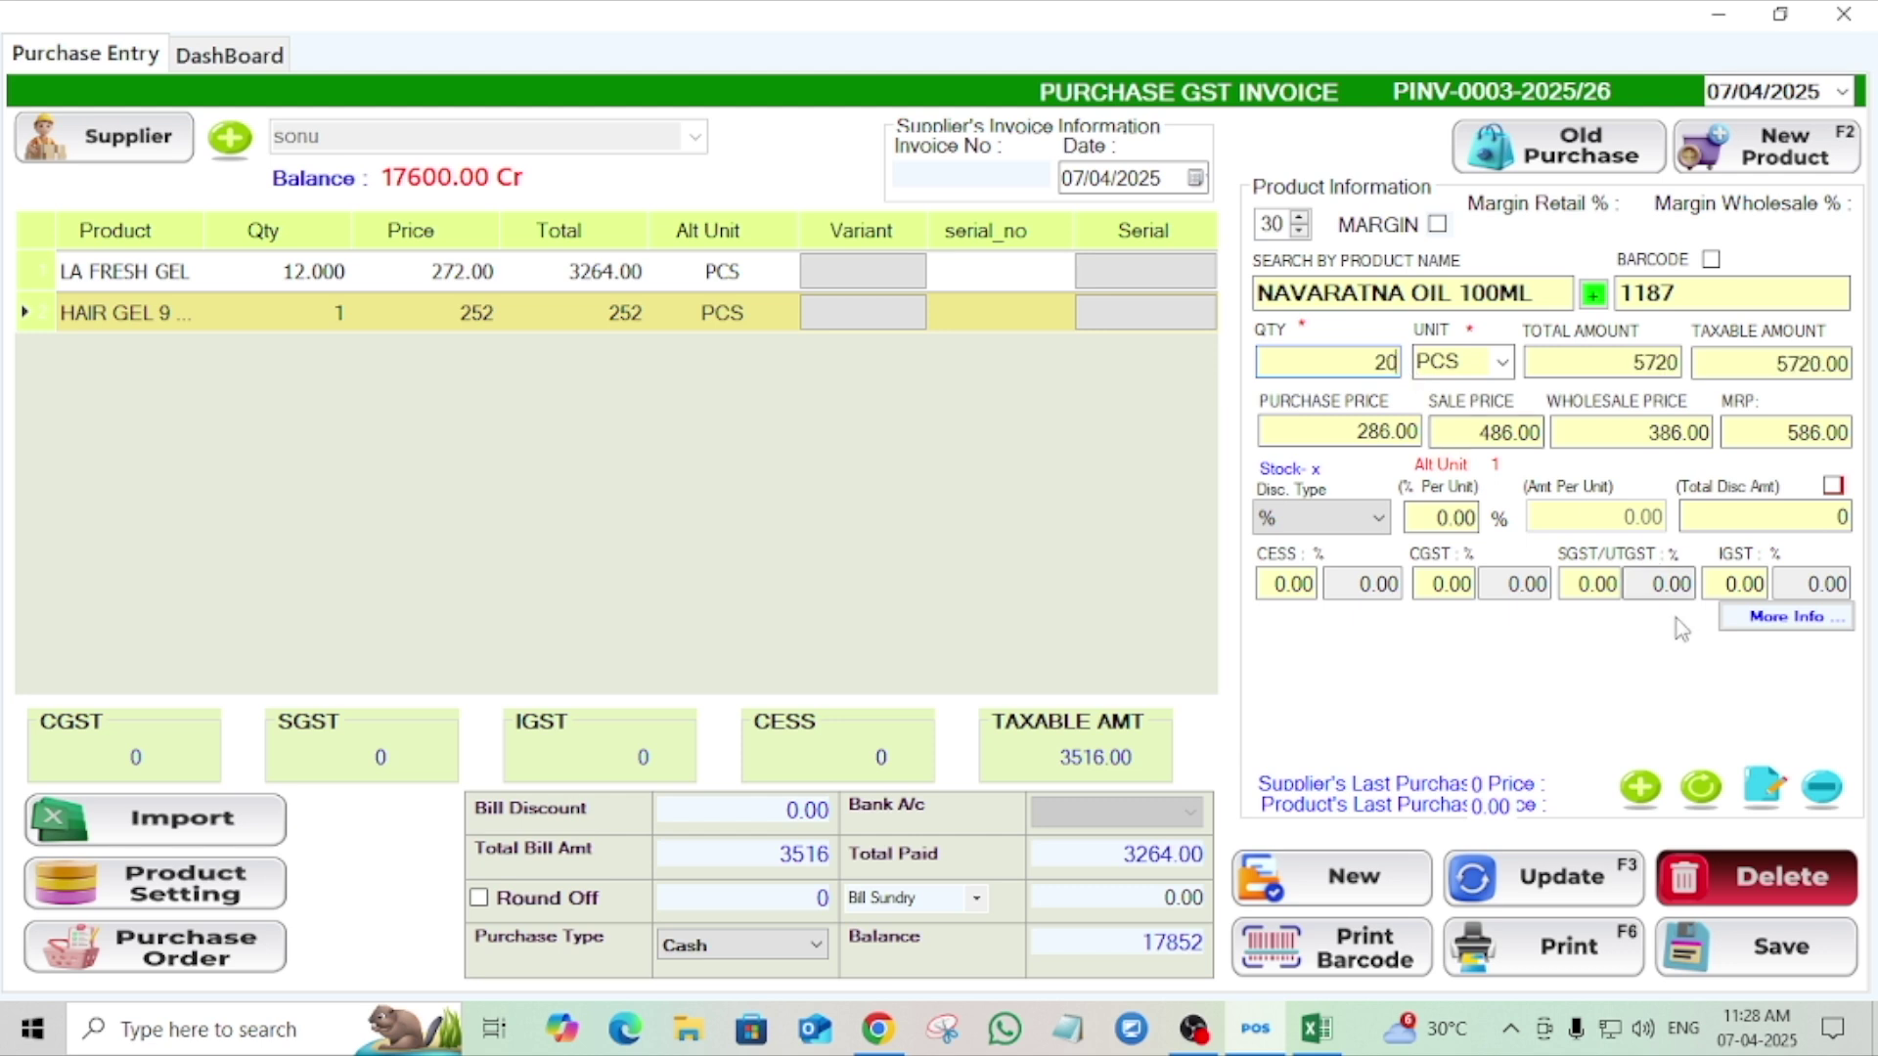
pyautogui.click(1641, 788)
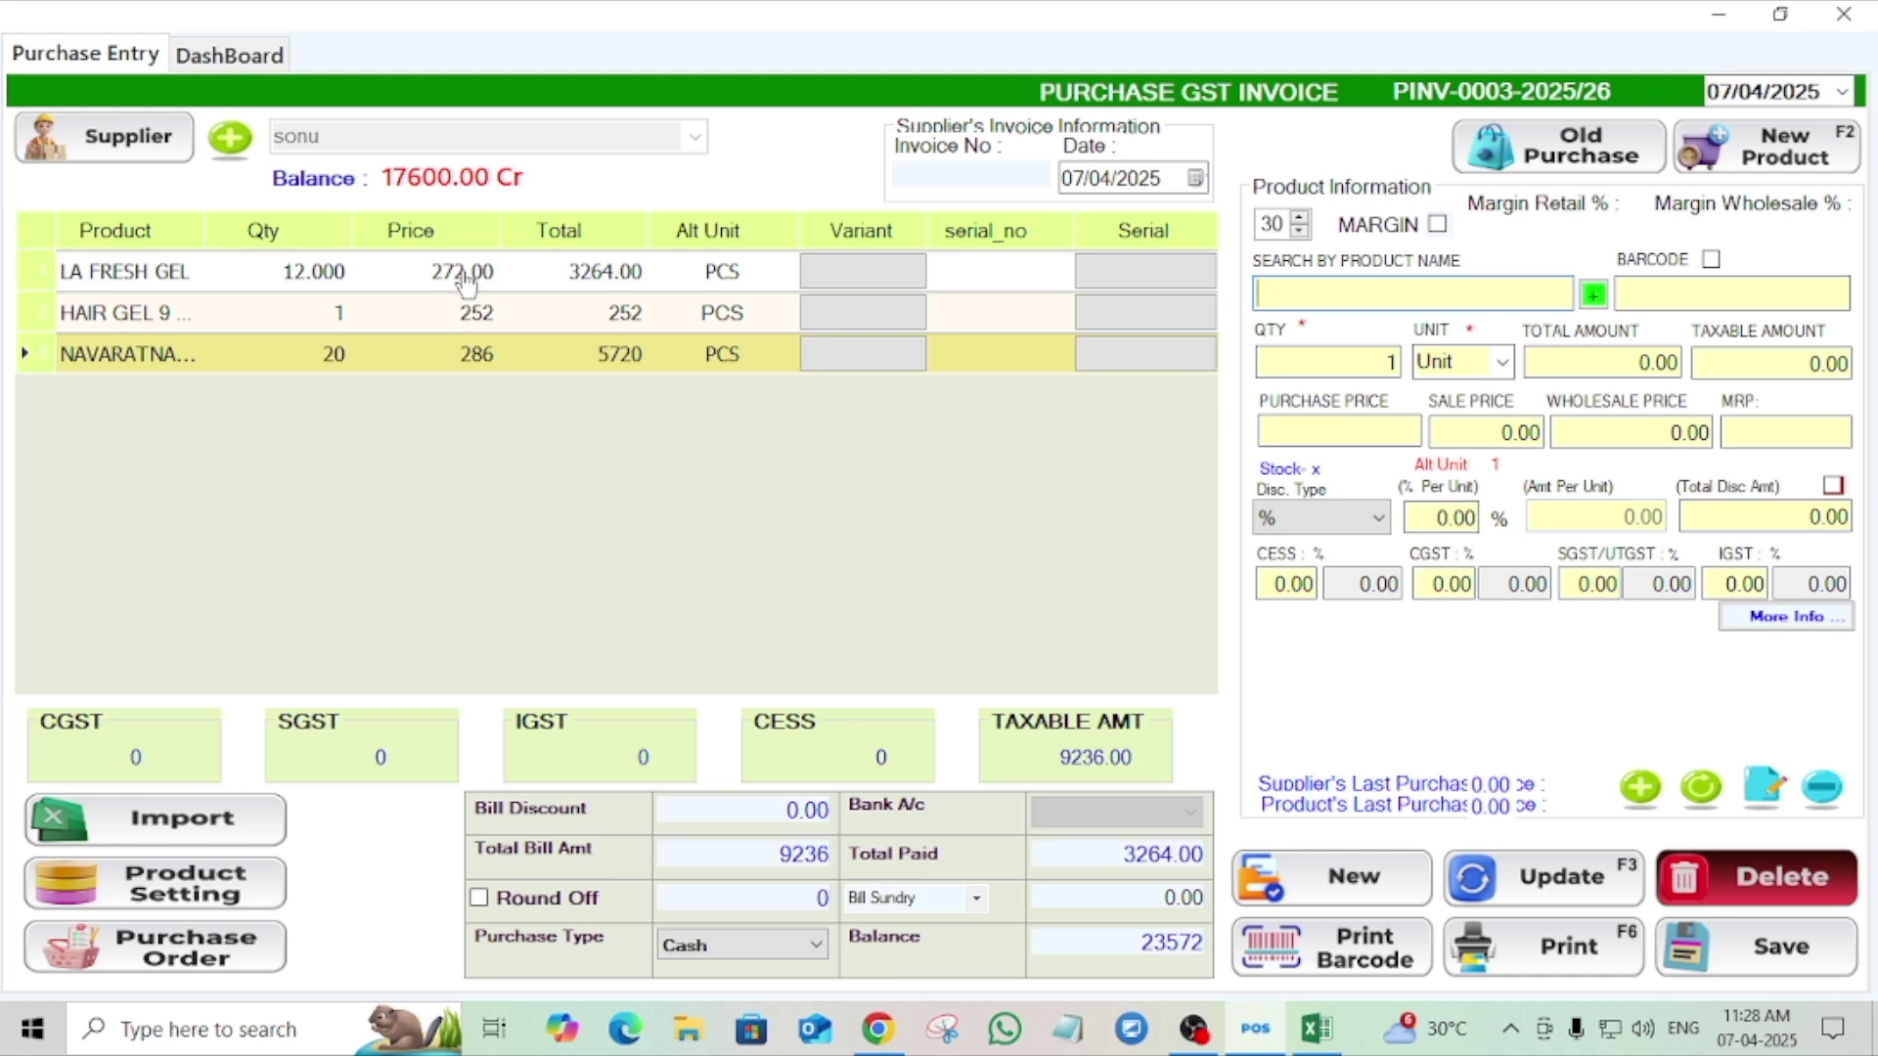
# Select baby frock as the next product and set its purchase price to 450.
pyautogui.click(1328, 285)
pyautogui.write('b')
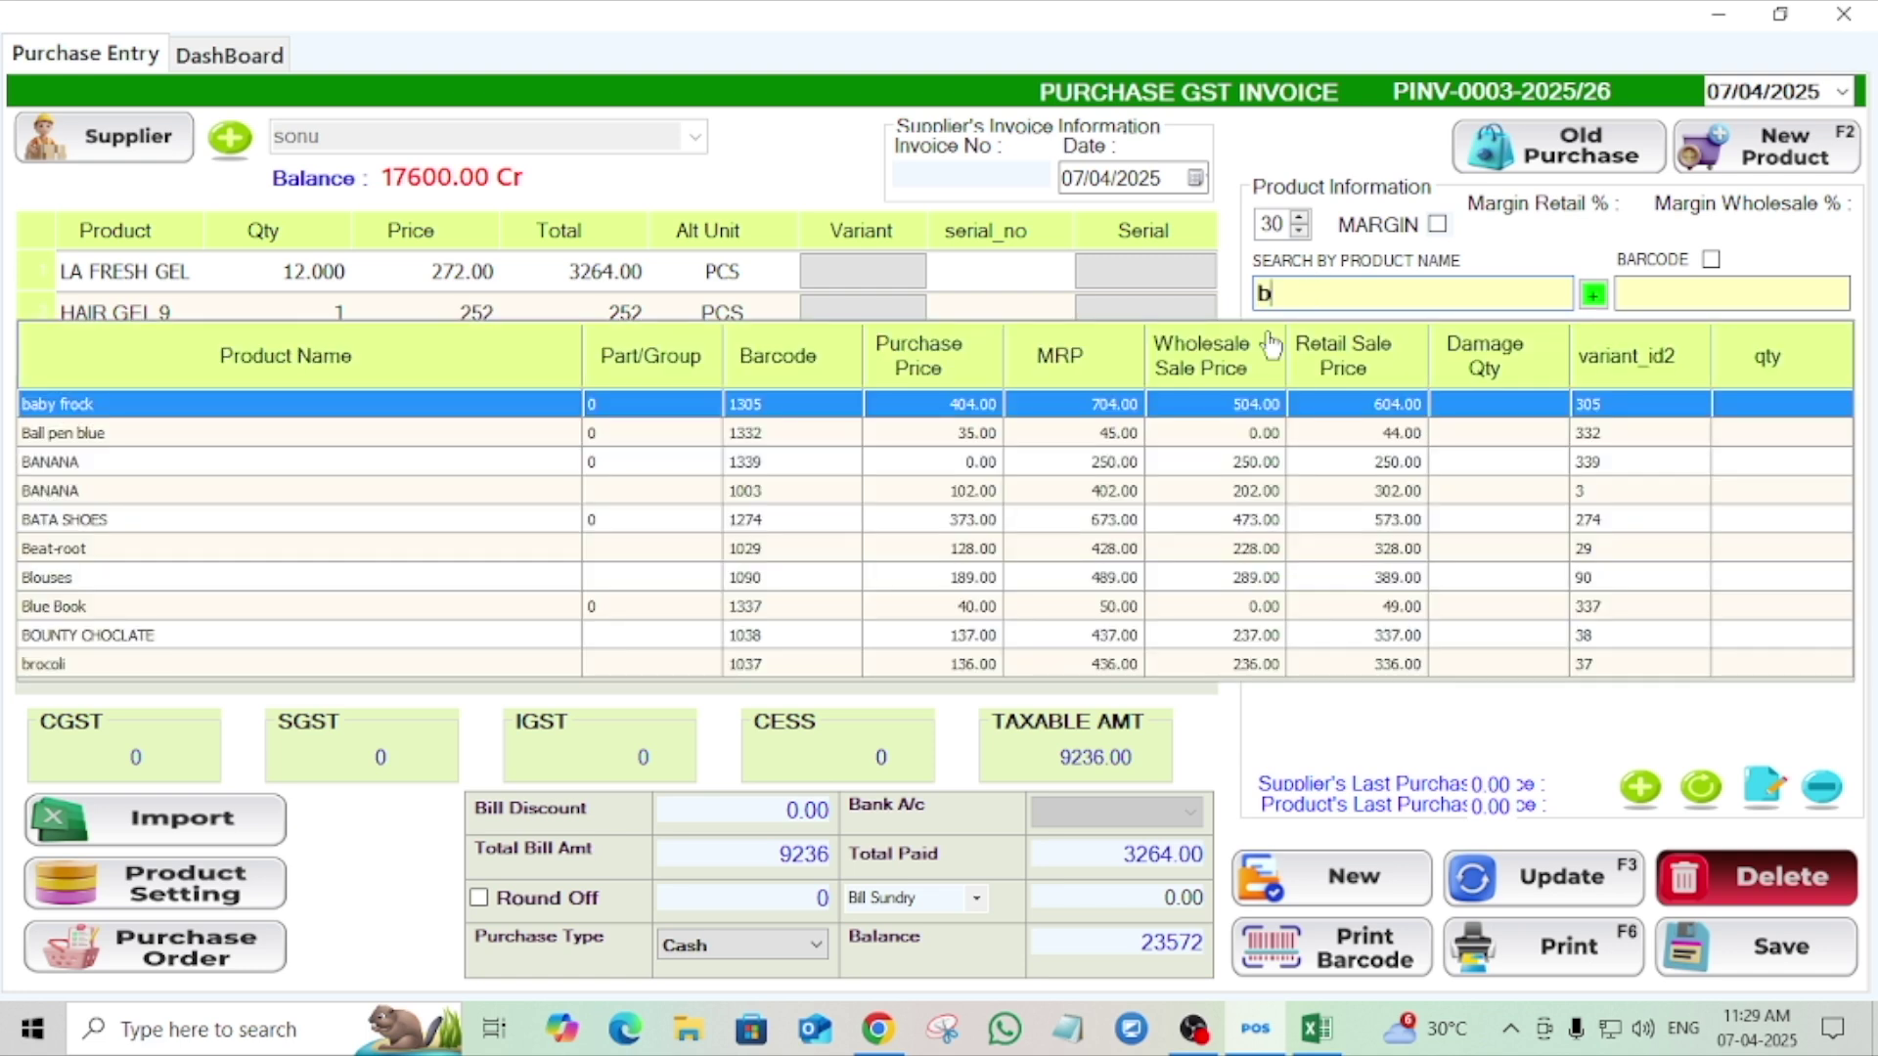
pyautogui.doubleClick(298, 404)
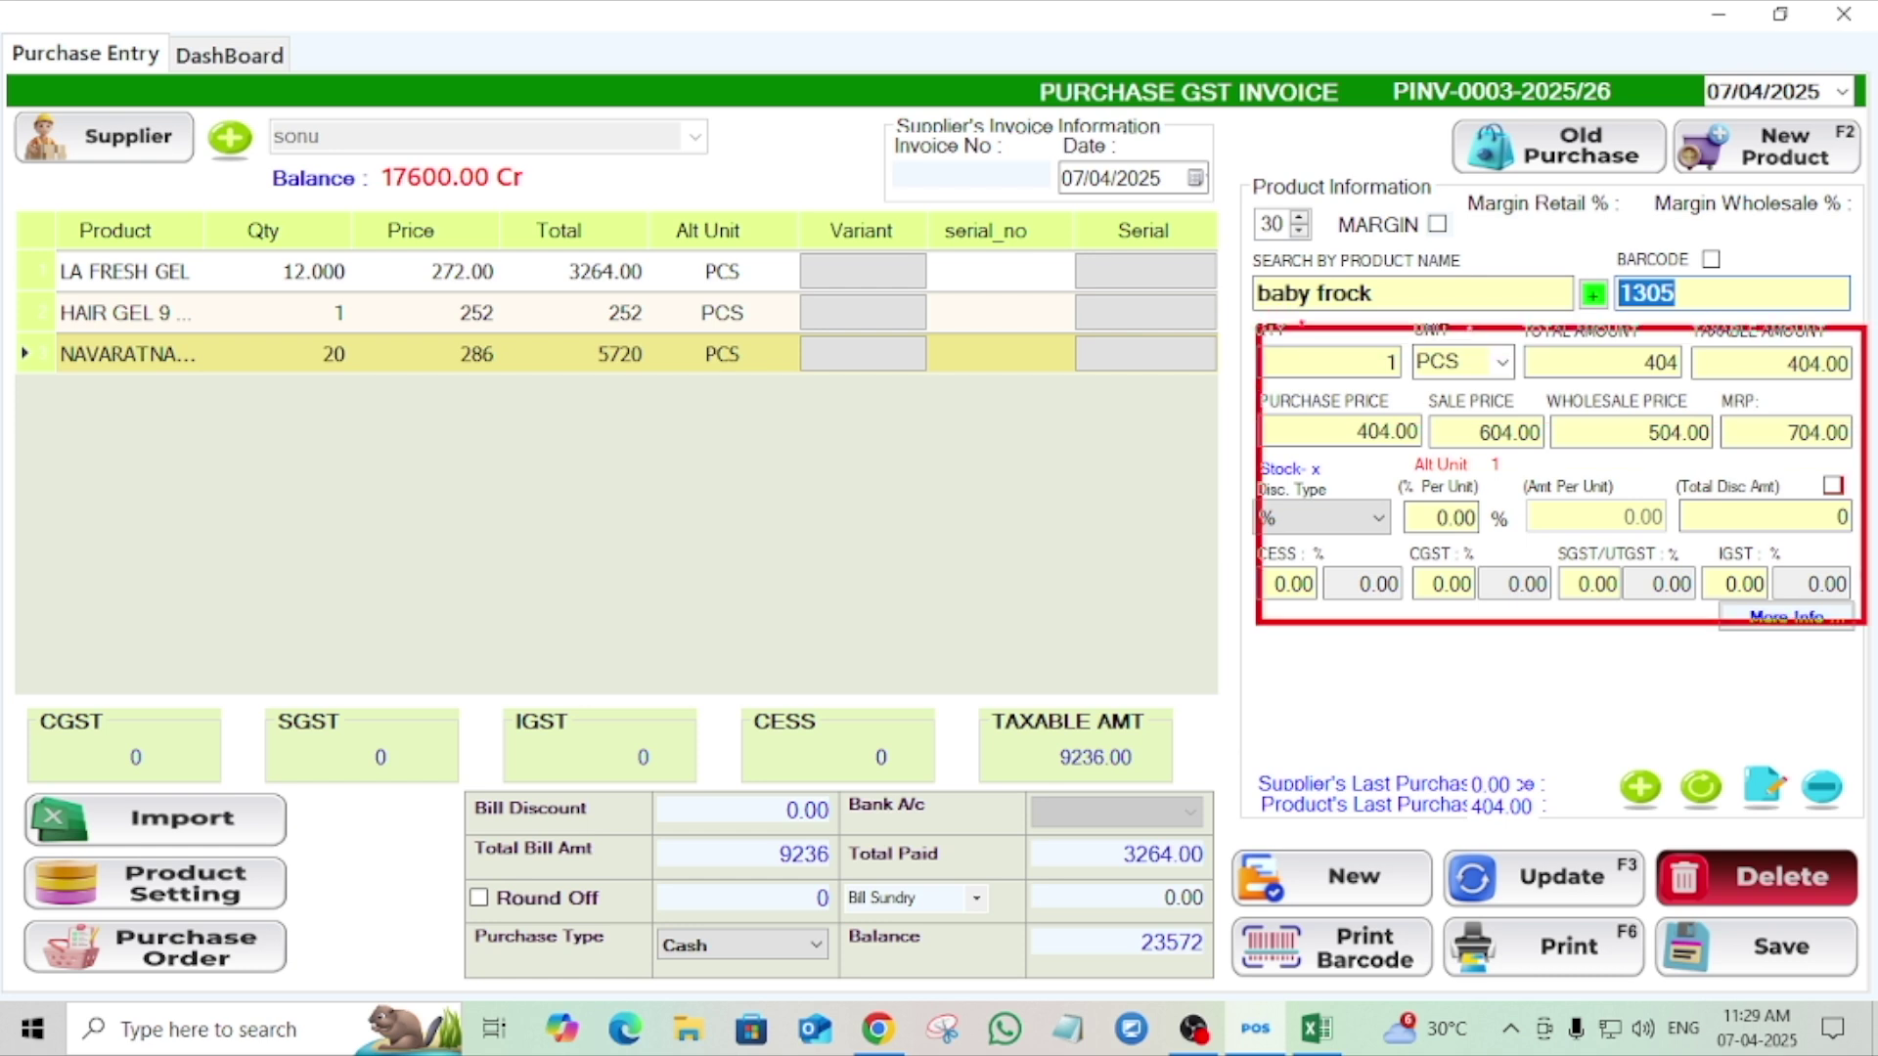
pyautogui.click(1380, 432)
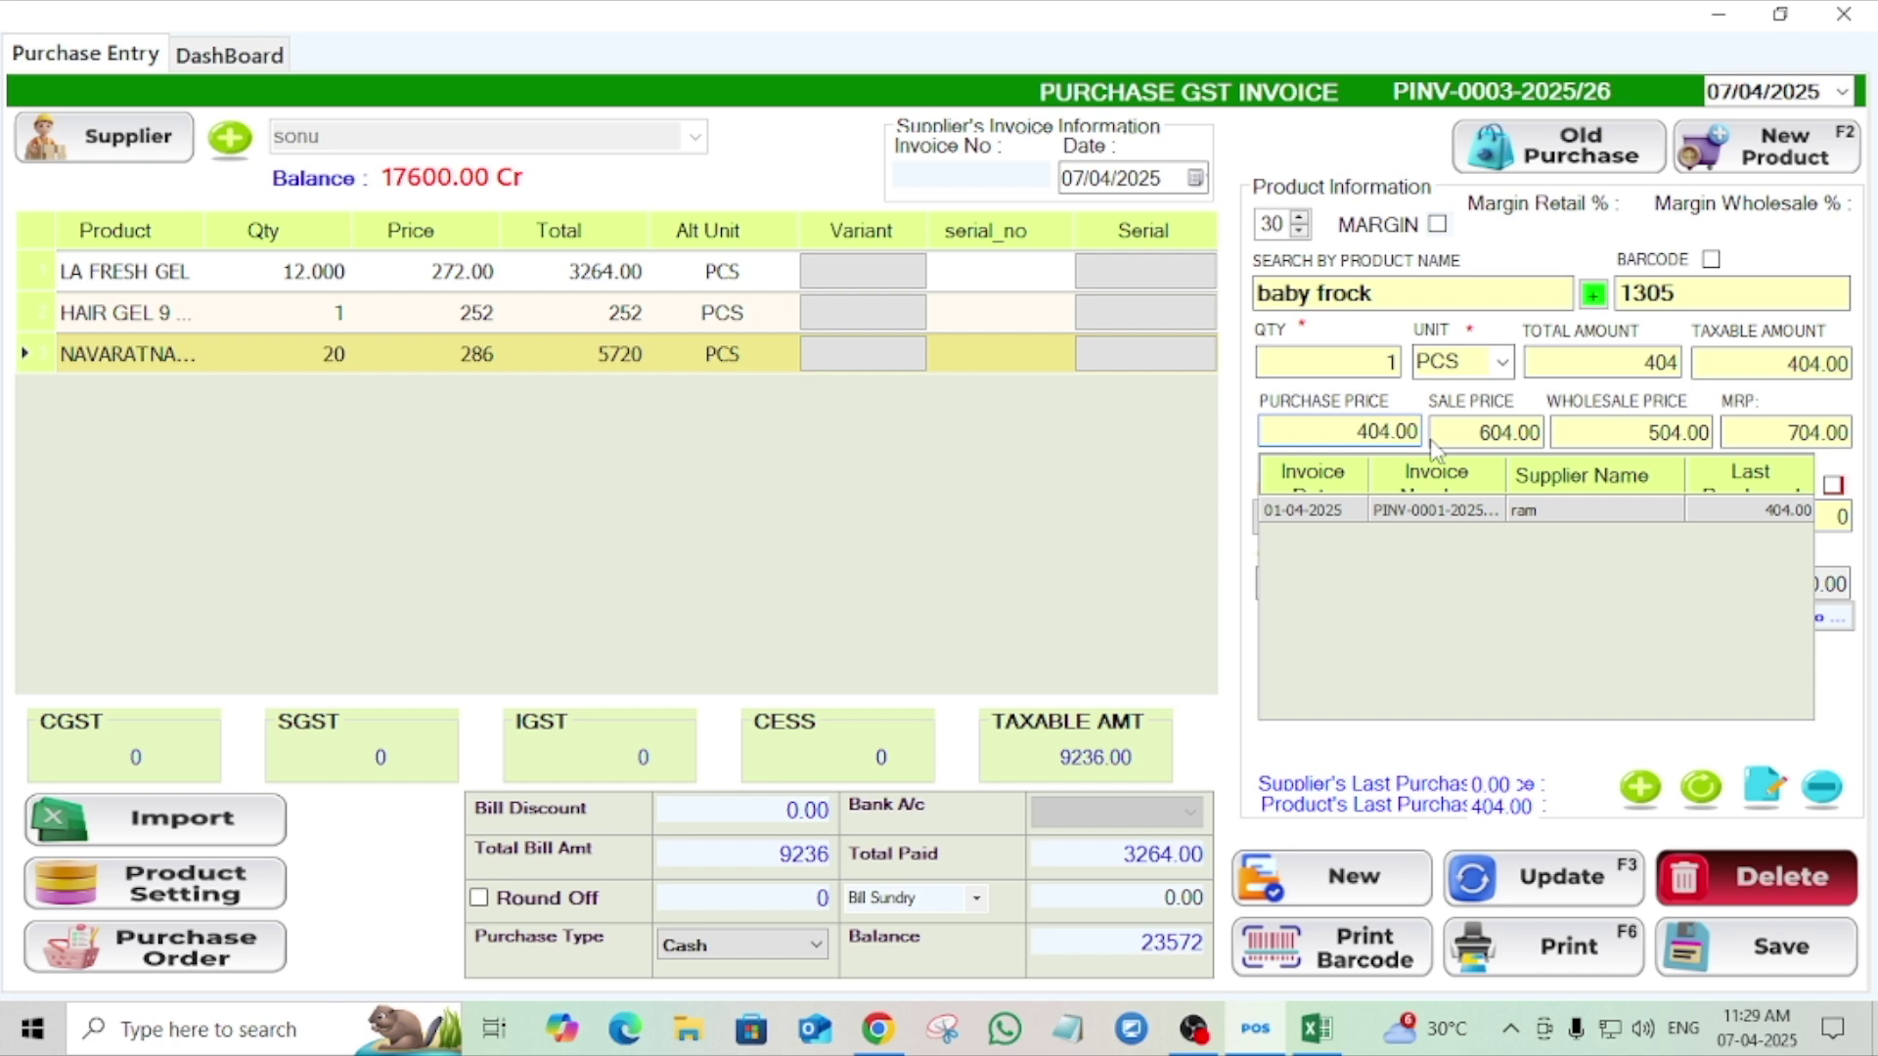
pyautogui.press('BackSpace')
pyautogui.press('BackSpace')
pyautogui.write('50')
pyautogui.click(1421, 512)
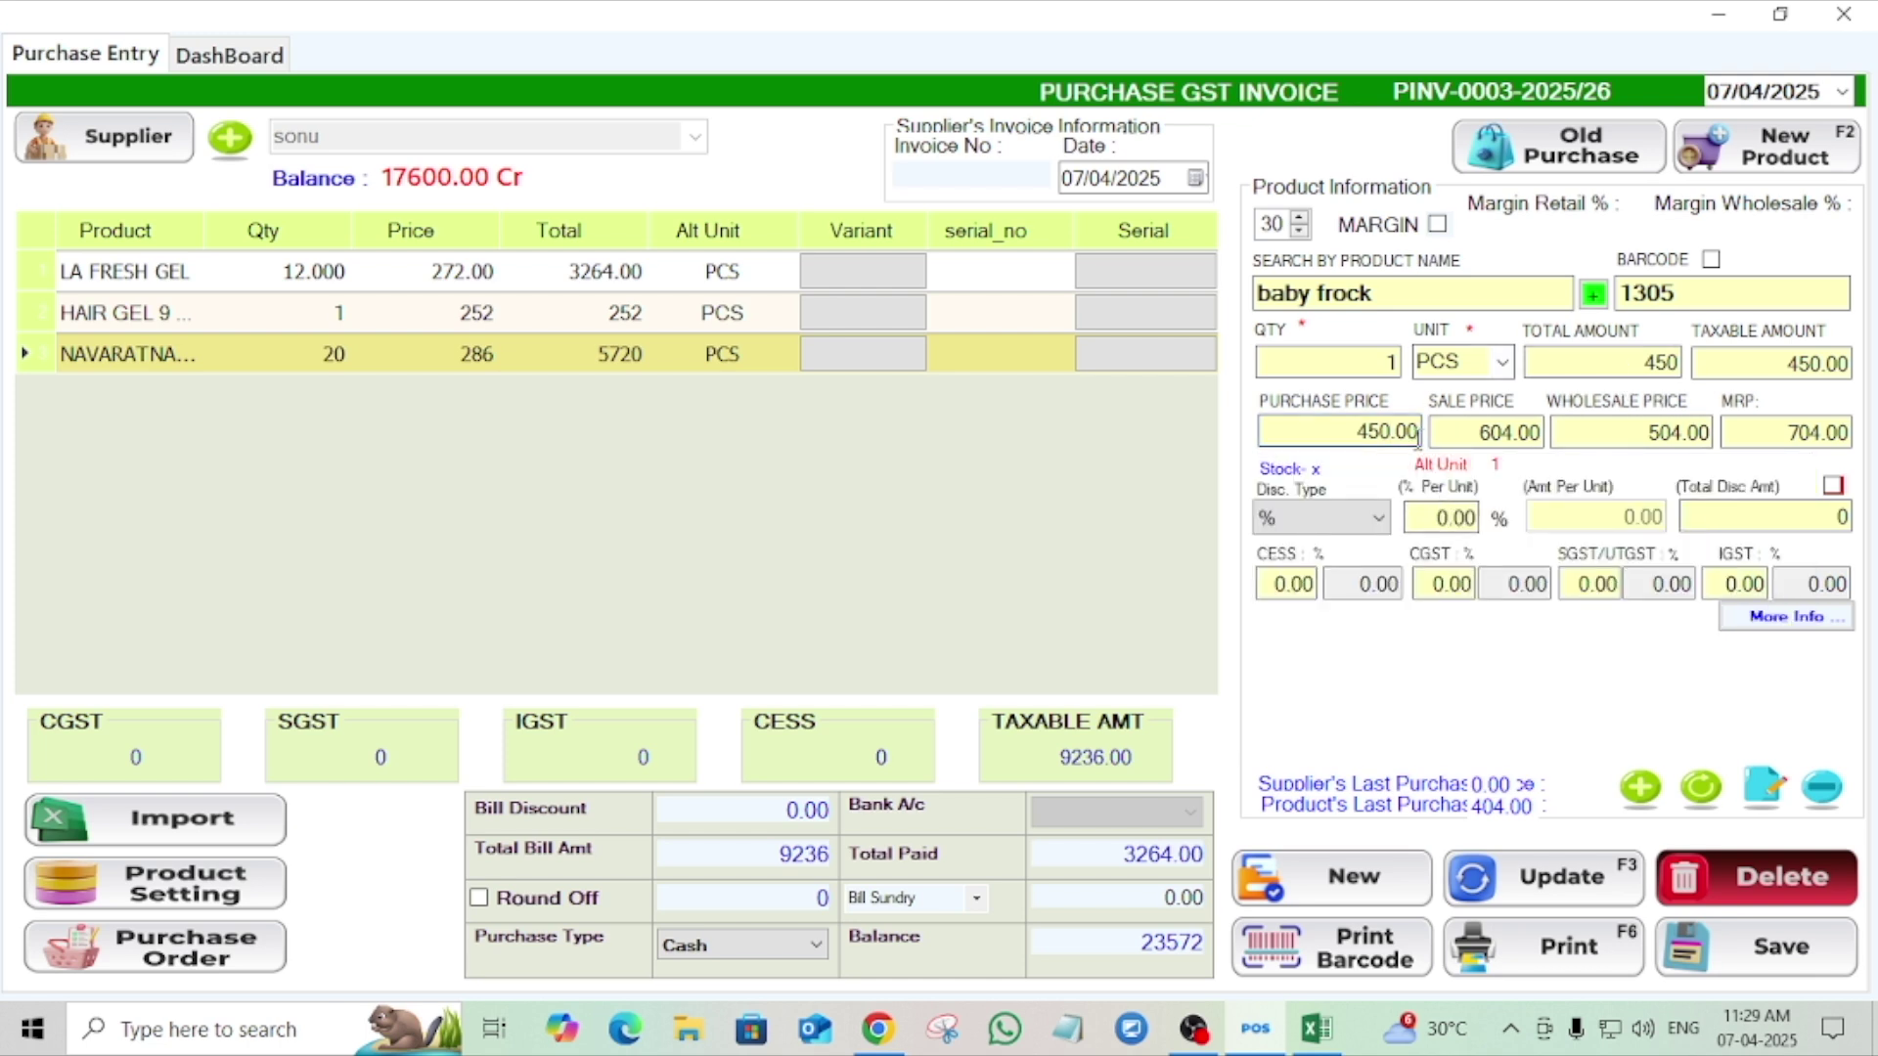
# Set the baby frock quantity to 20 and add the item to the purchase invoice.
pyautogui.click(1397, 362)
pyautogui.press('BackSpace')
pyautogui.write('20')
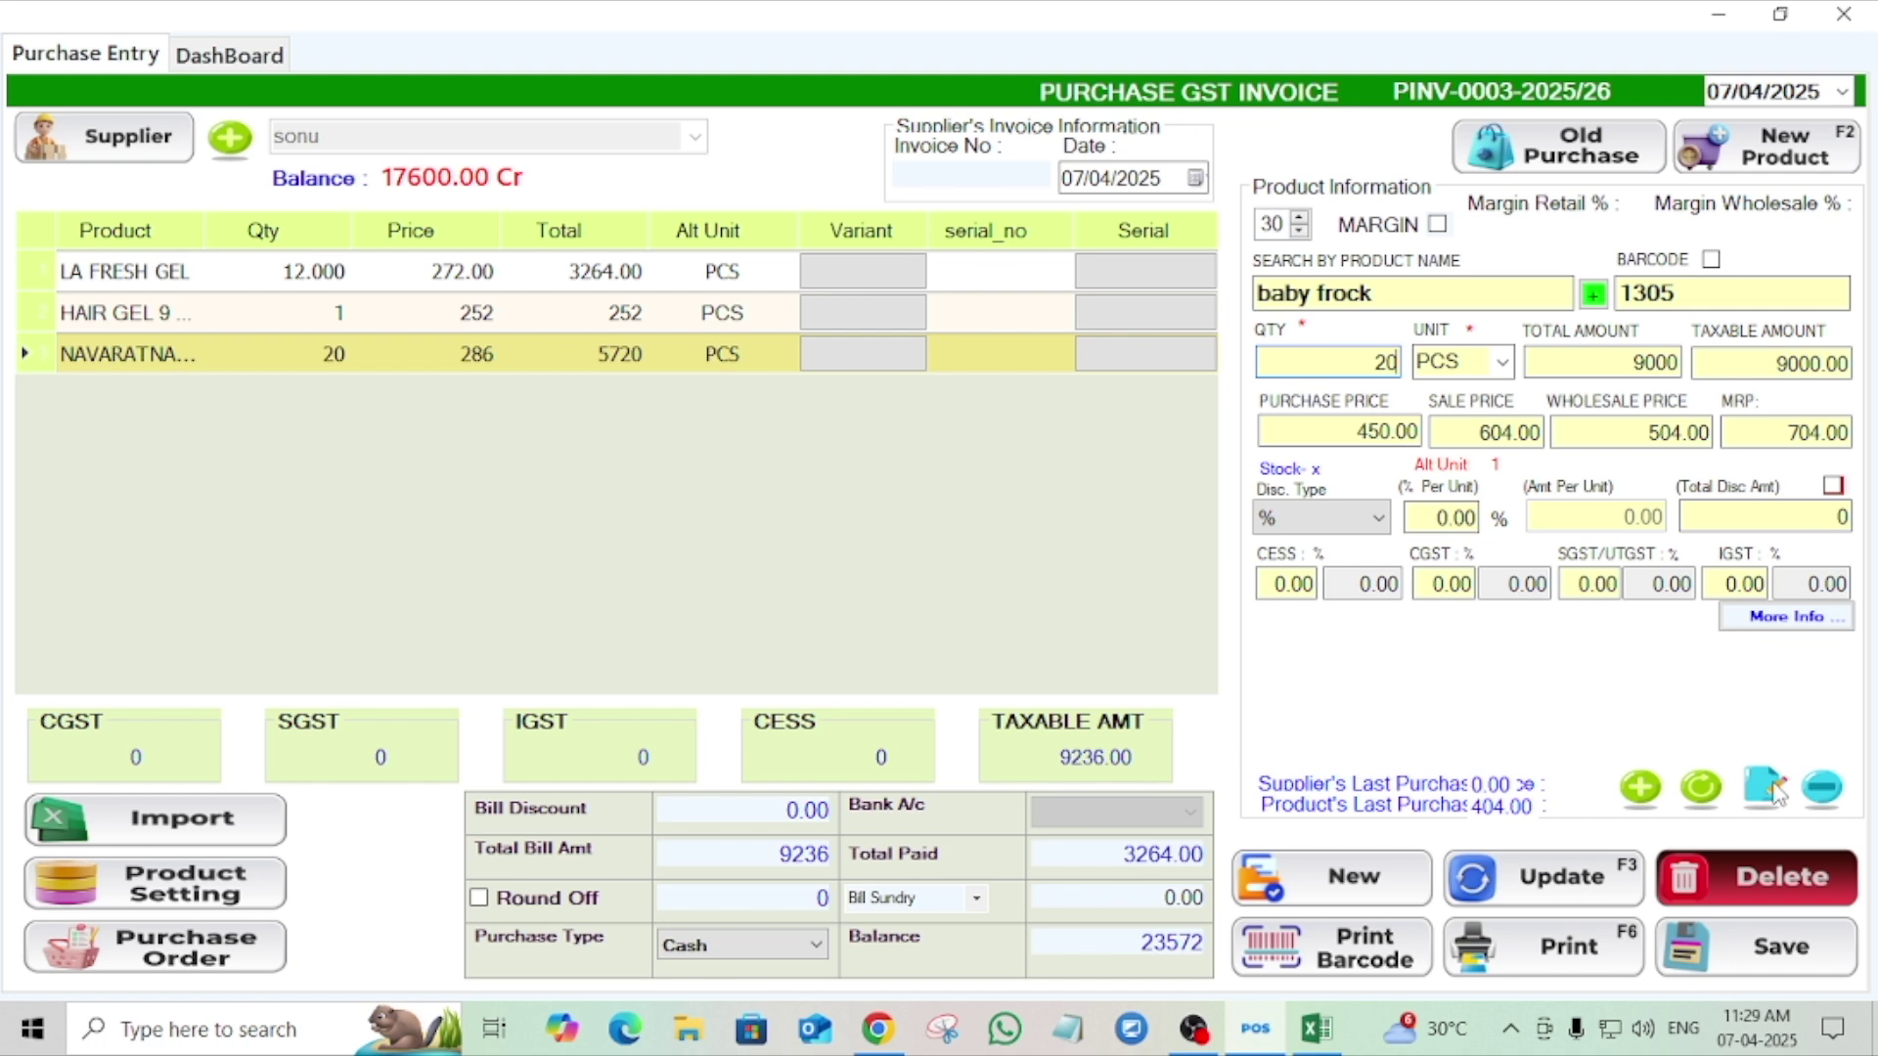
pyautogui.click(1640, 788)
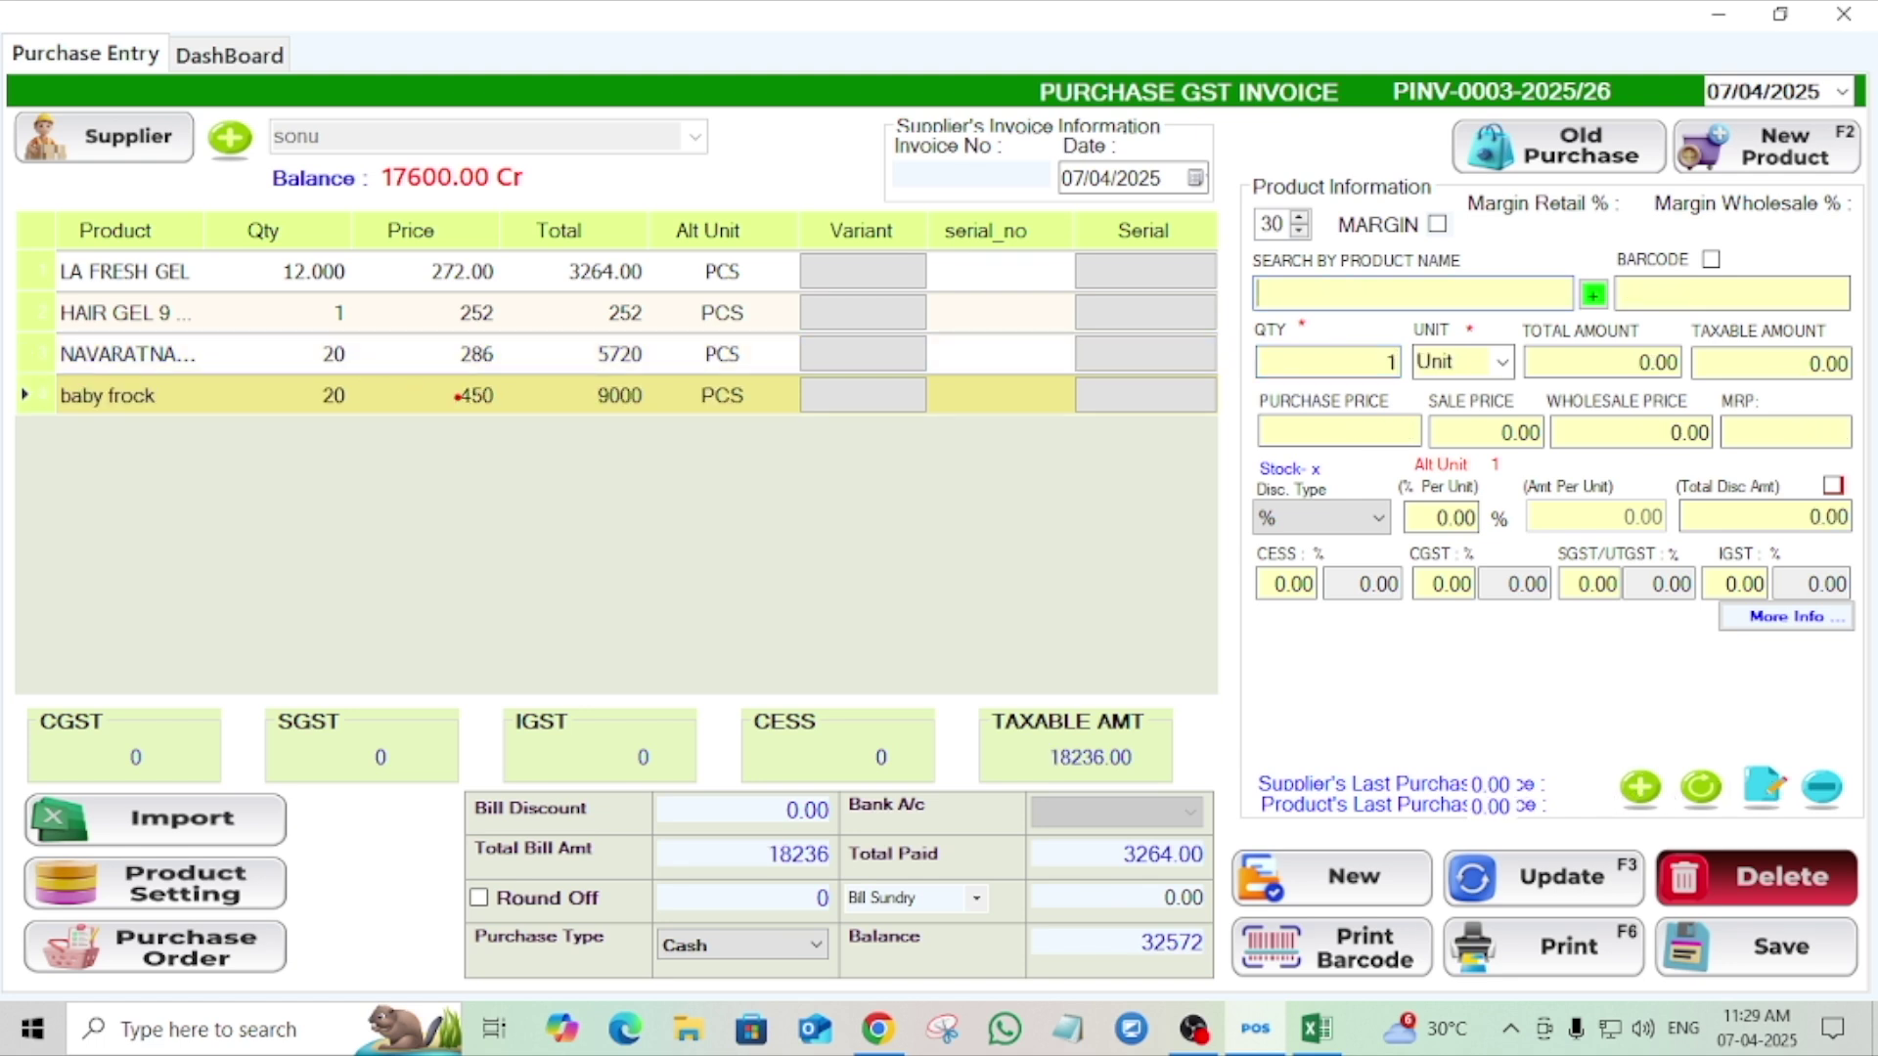
pyautogui.moveTo(444, 376); pyautogui.dragTo(539, 411)
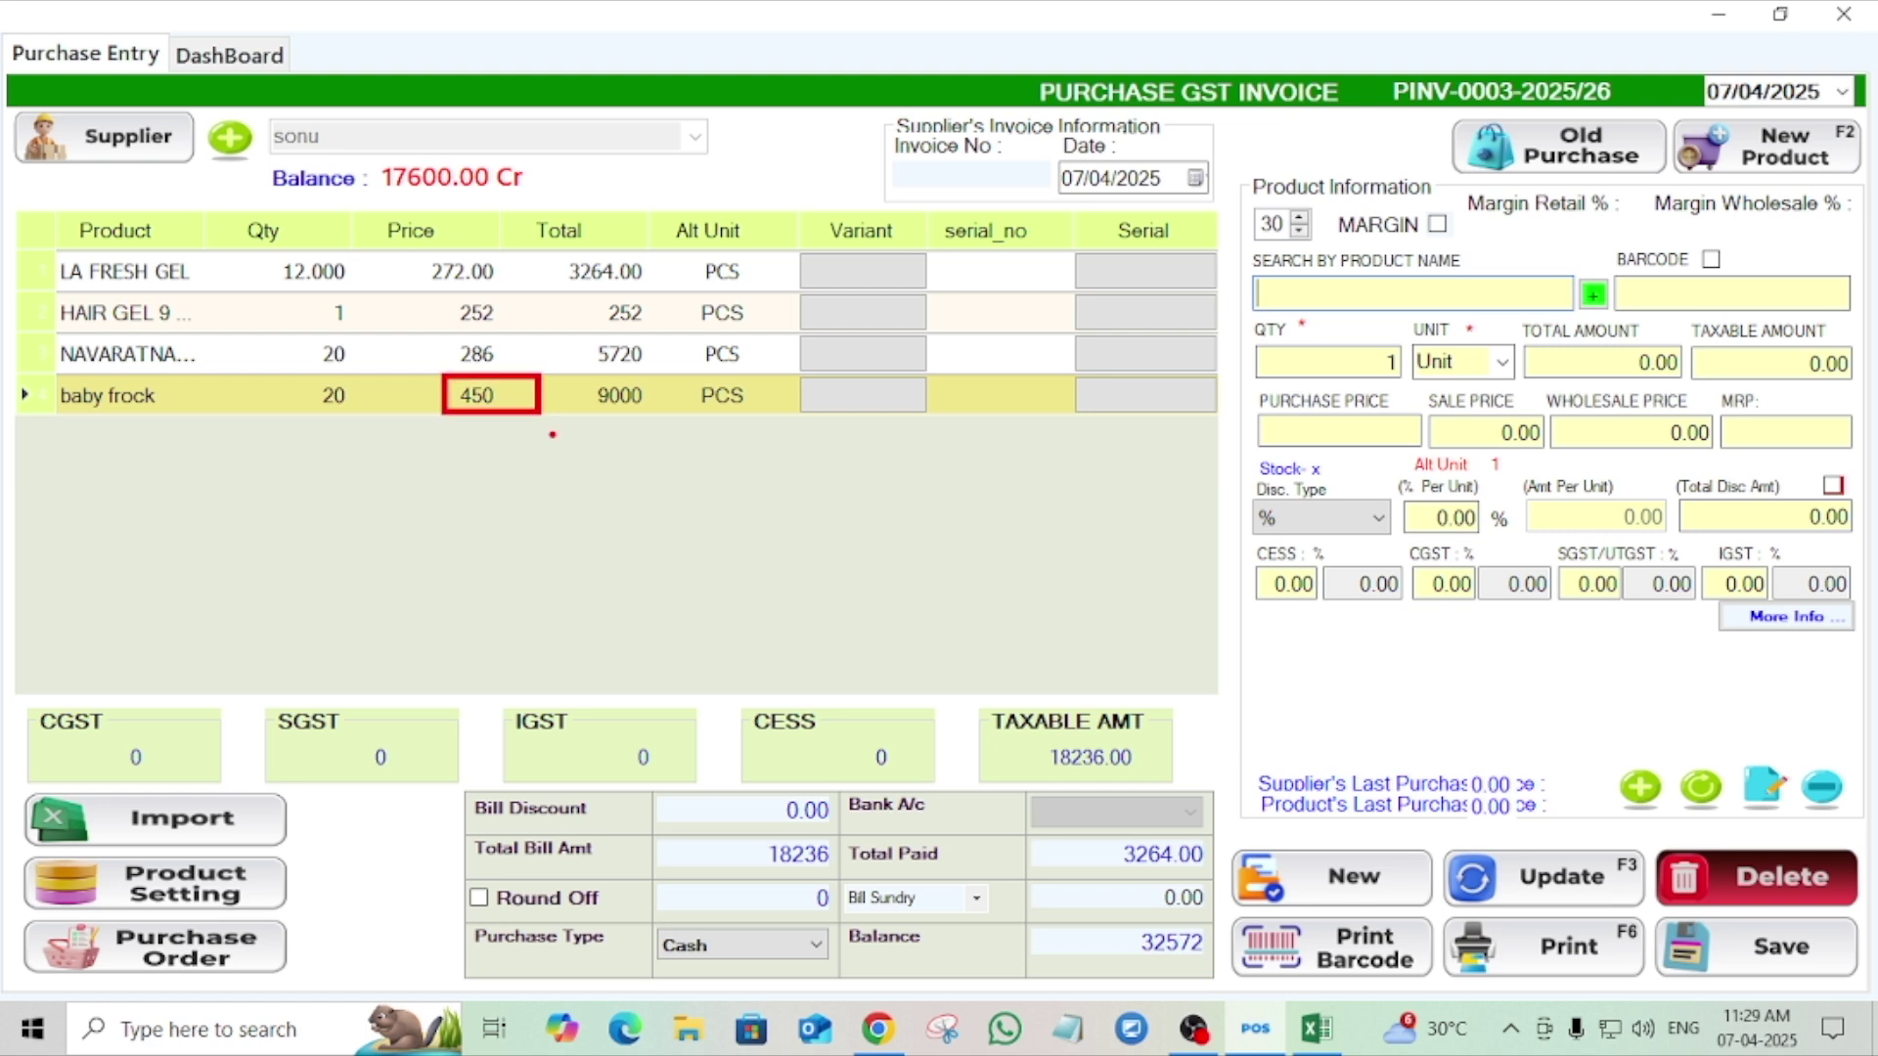
pyautogui.press('Escape')
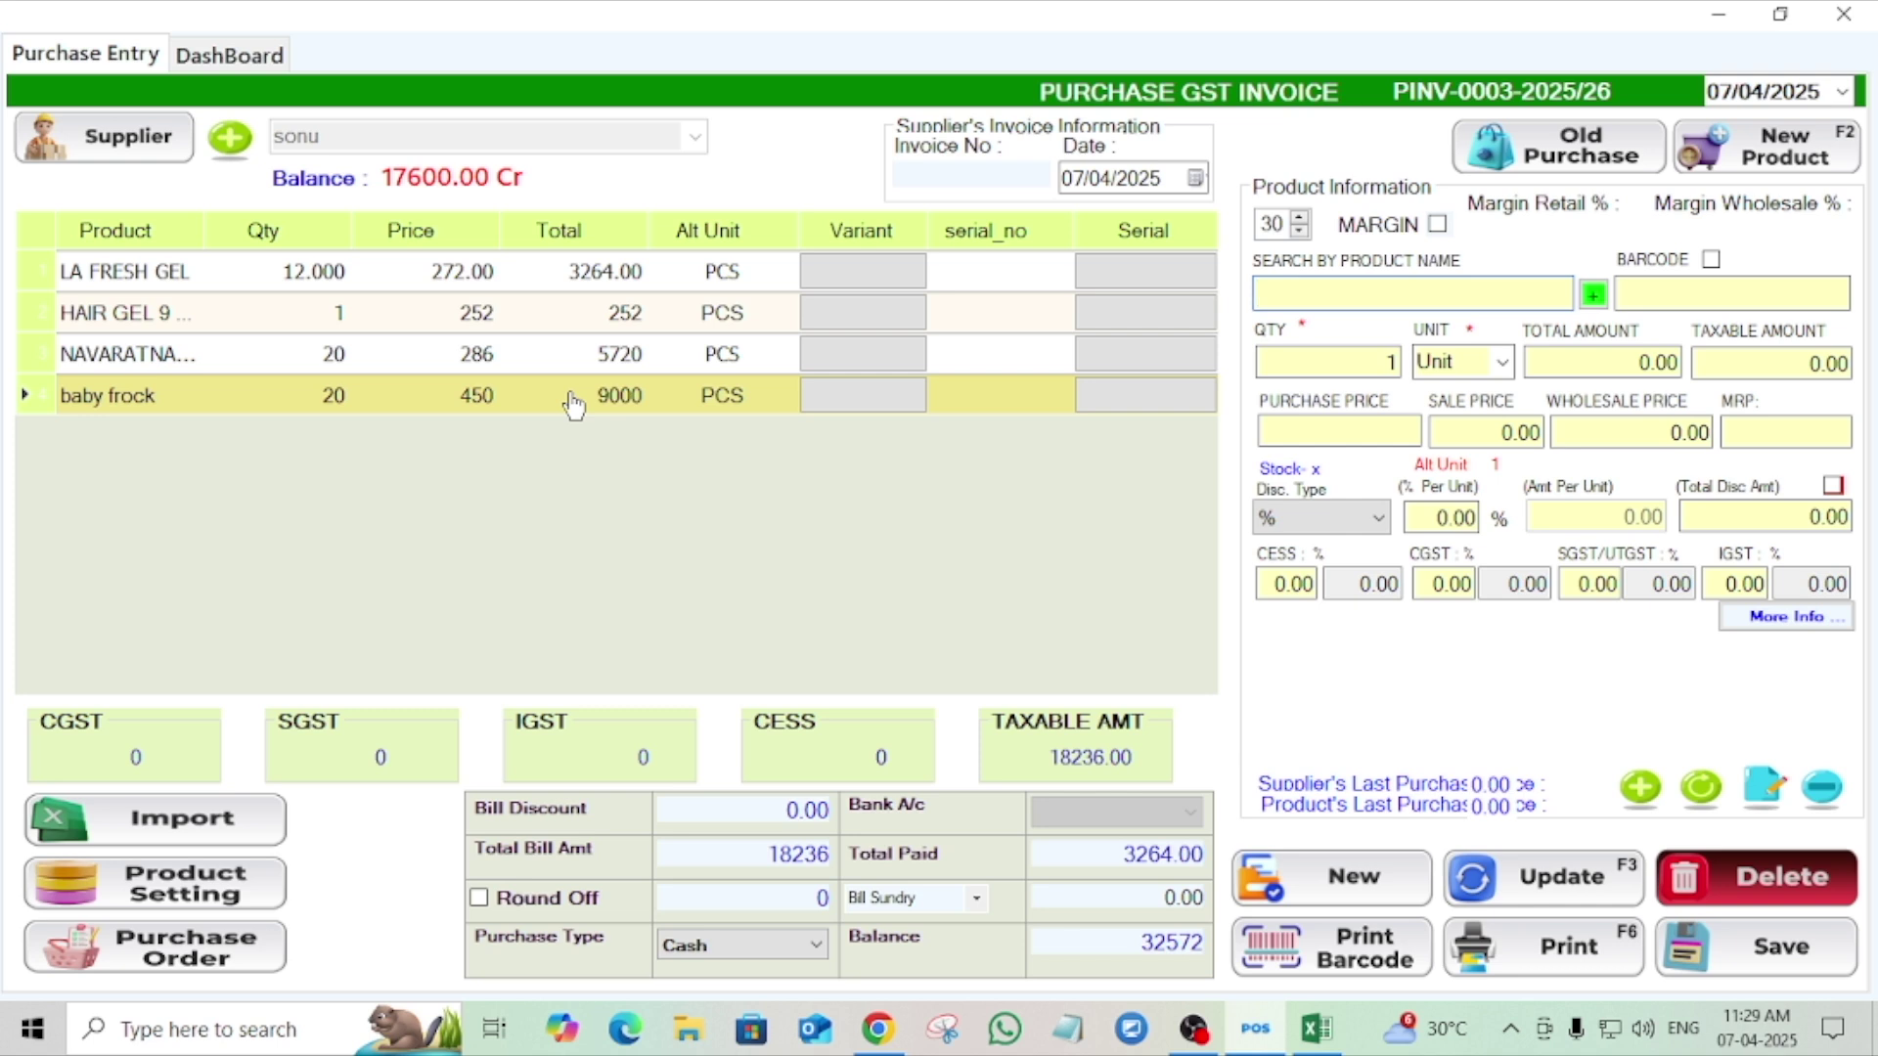
pyautogui.hotkey('ctrl', '2')
pyautogui.moveTo(1446, 857); pyautogui.dragTo(1644, 908)
pyautogui.press('Escape')
# Update the purchase invoice to store the added products.
pyautogui.click(1563, 878)
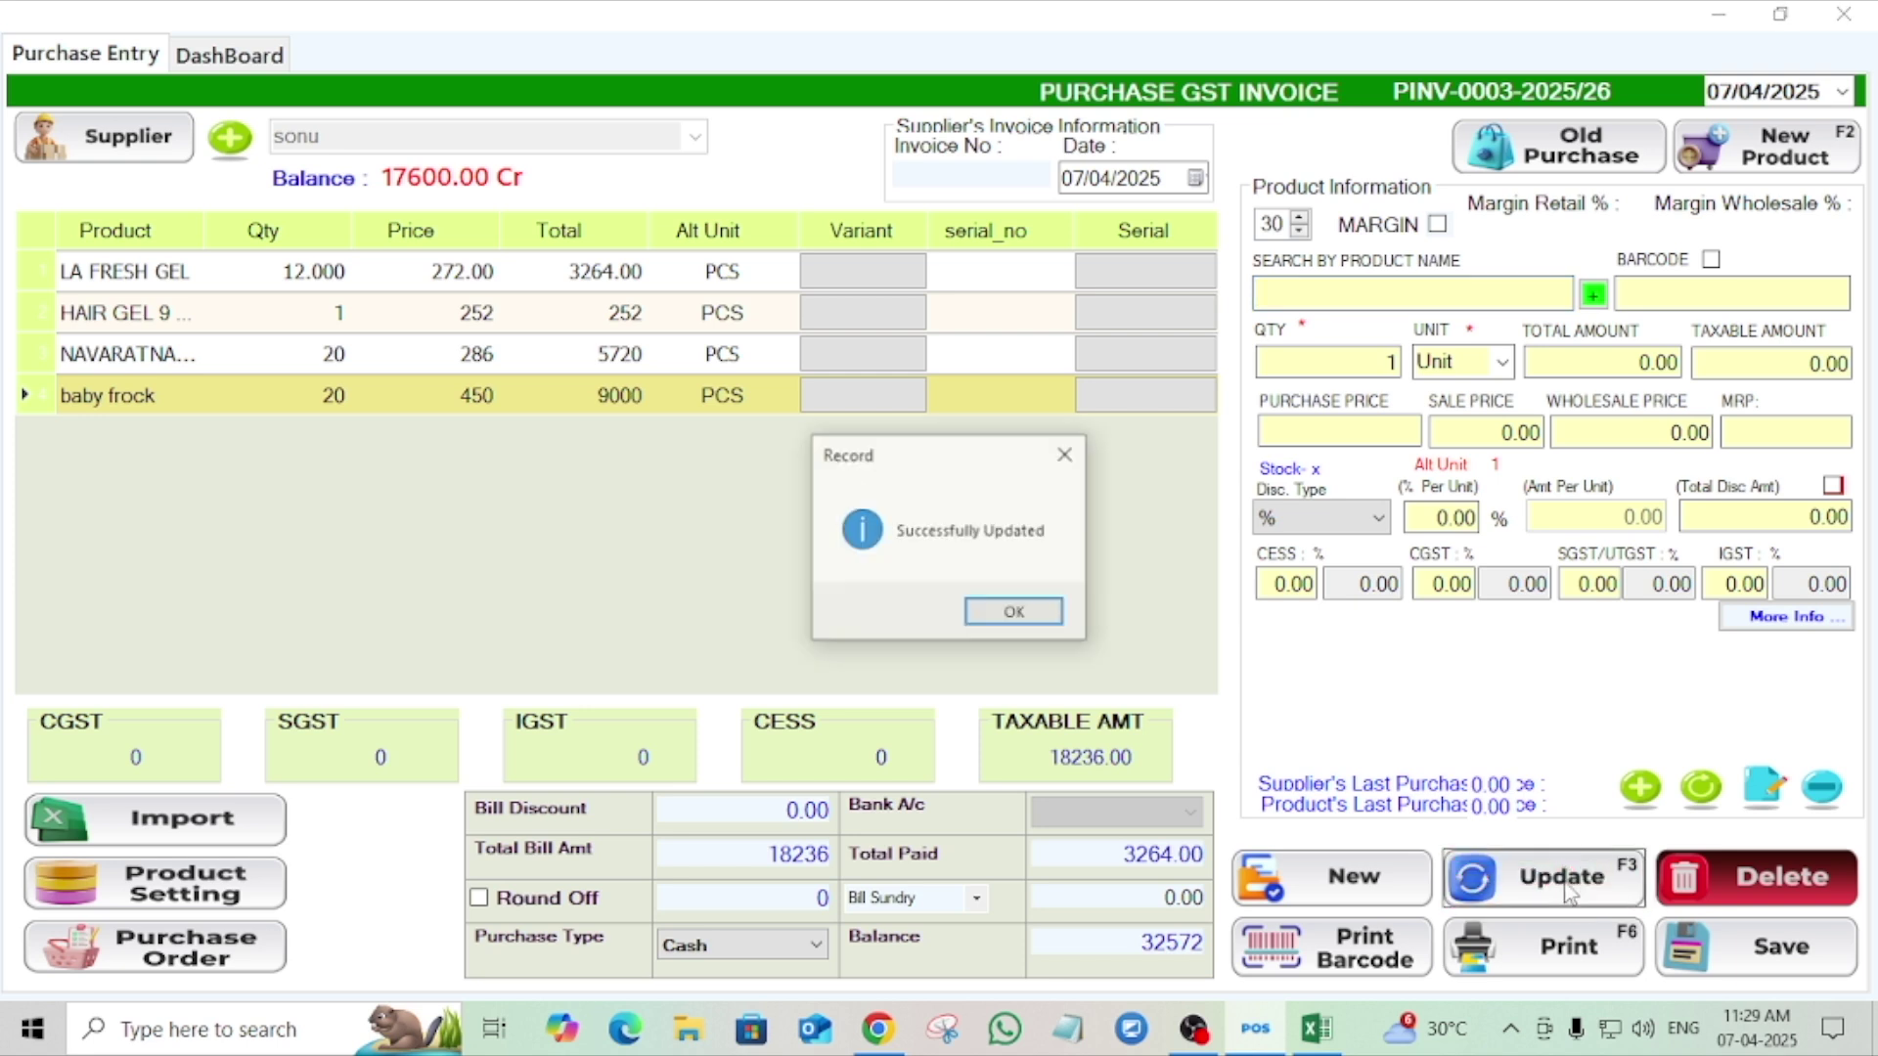
pyautogui.click(1014, 612)
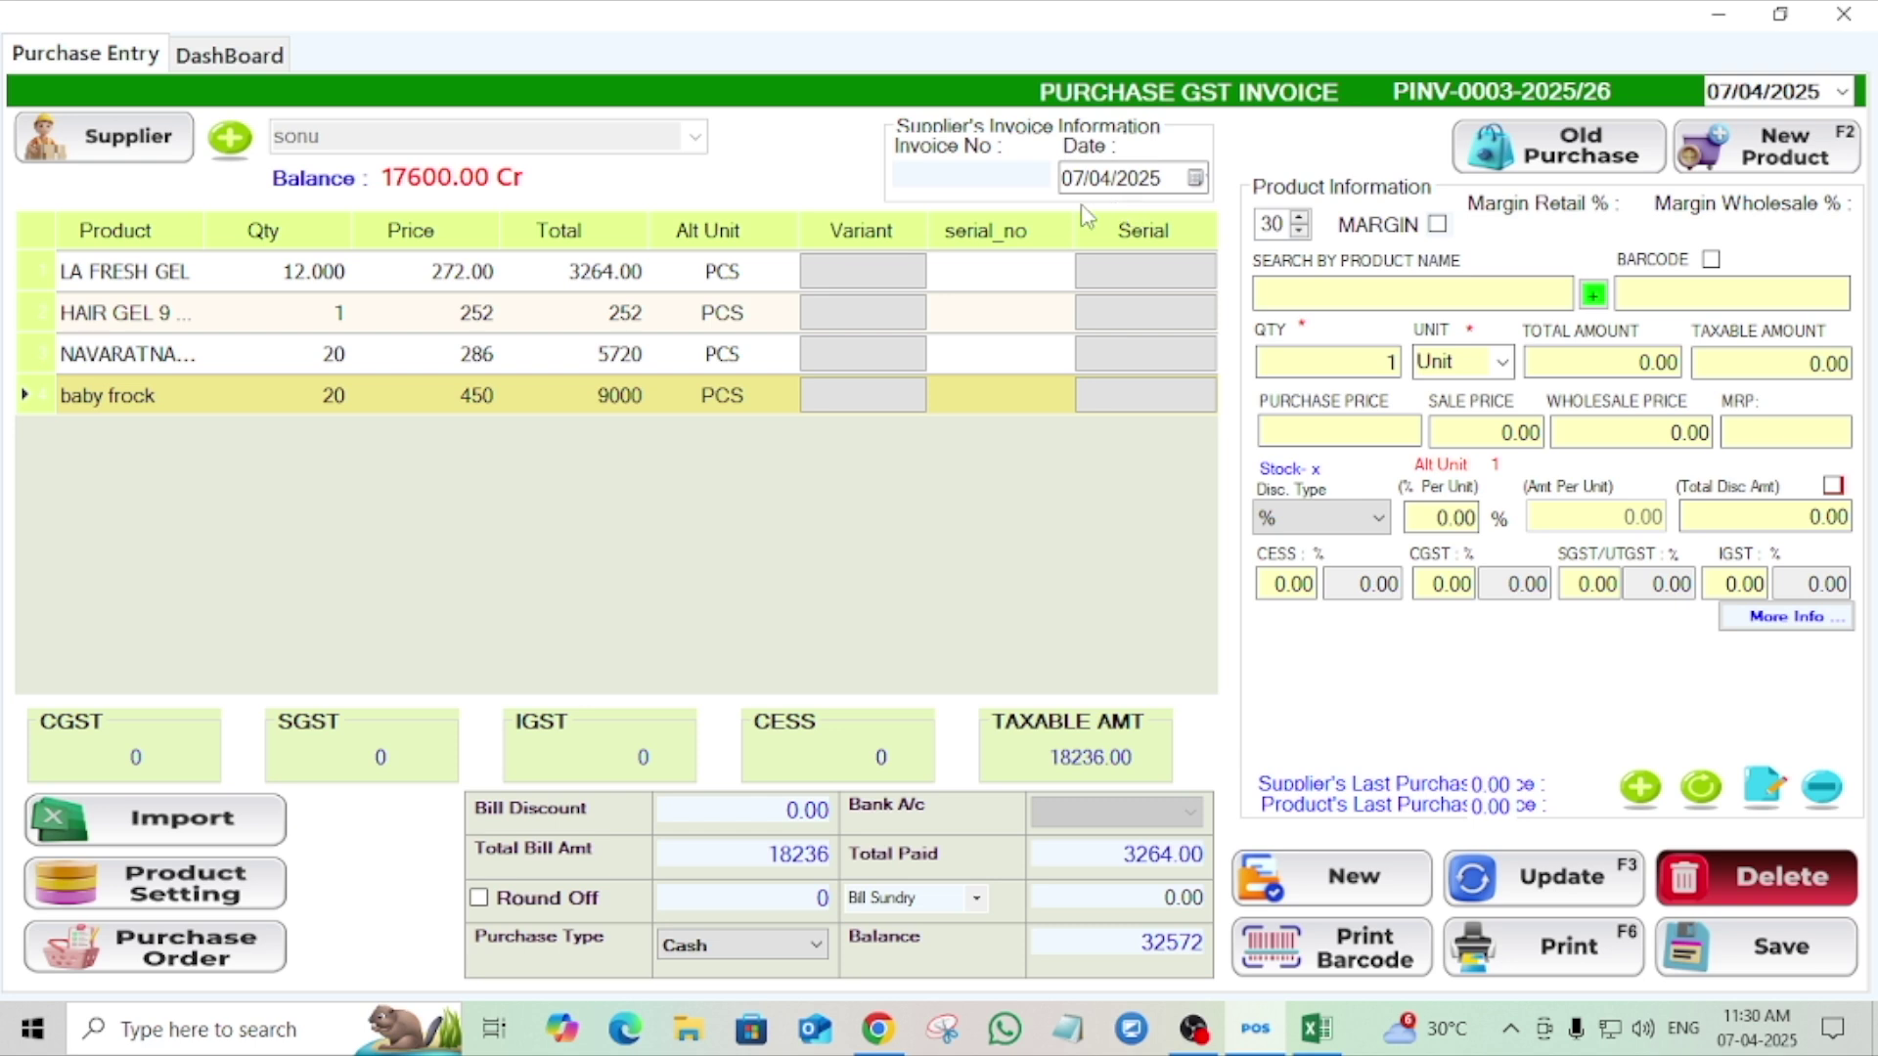
# List the old purchases again from 01/04/2025 and reopen the updated invoice dated 07-04-2025 to check its items.
pyautogui.click(1584, 161)
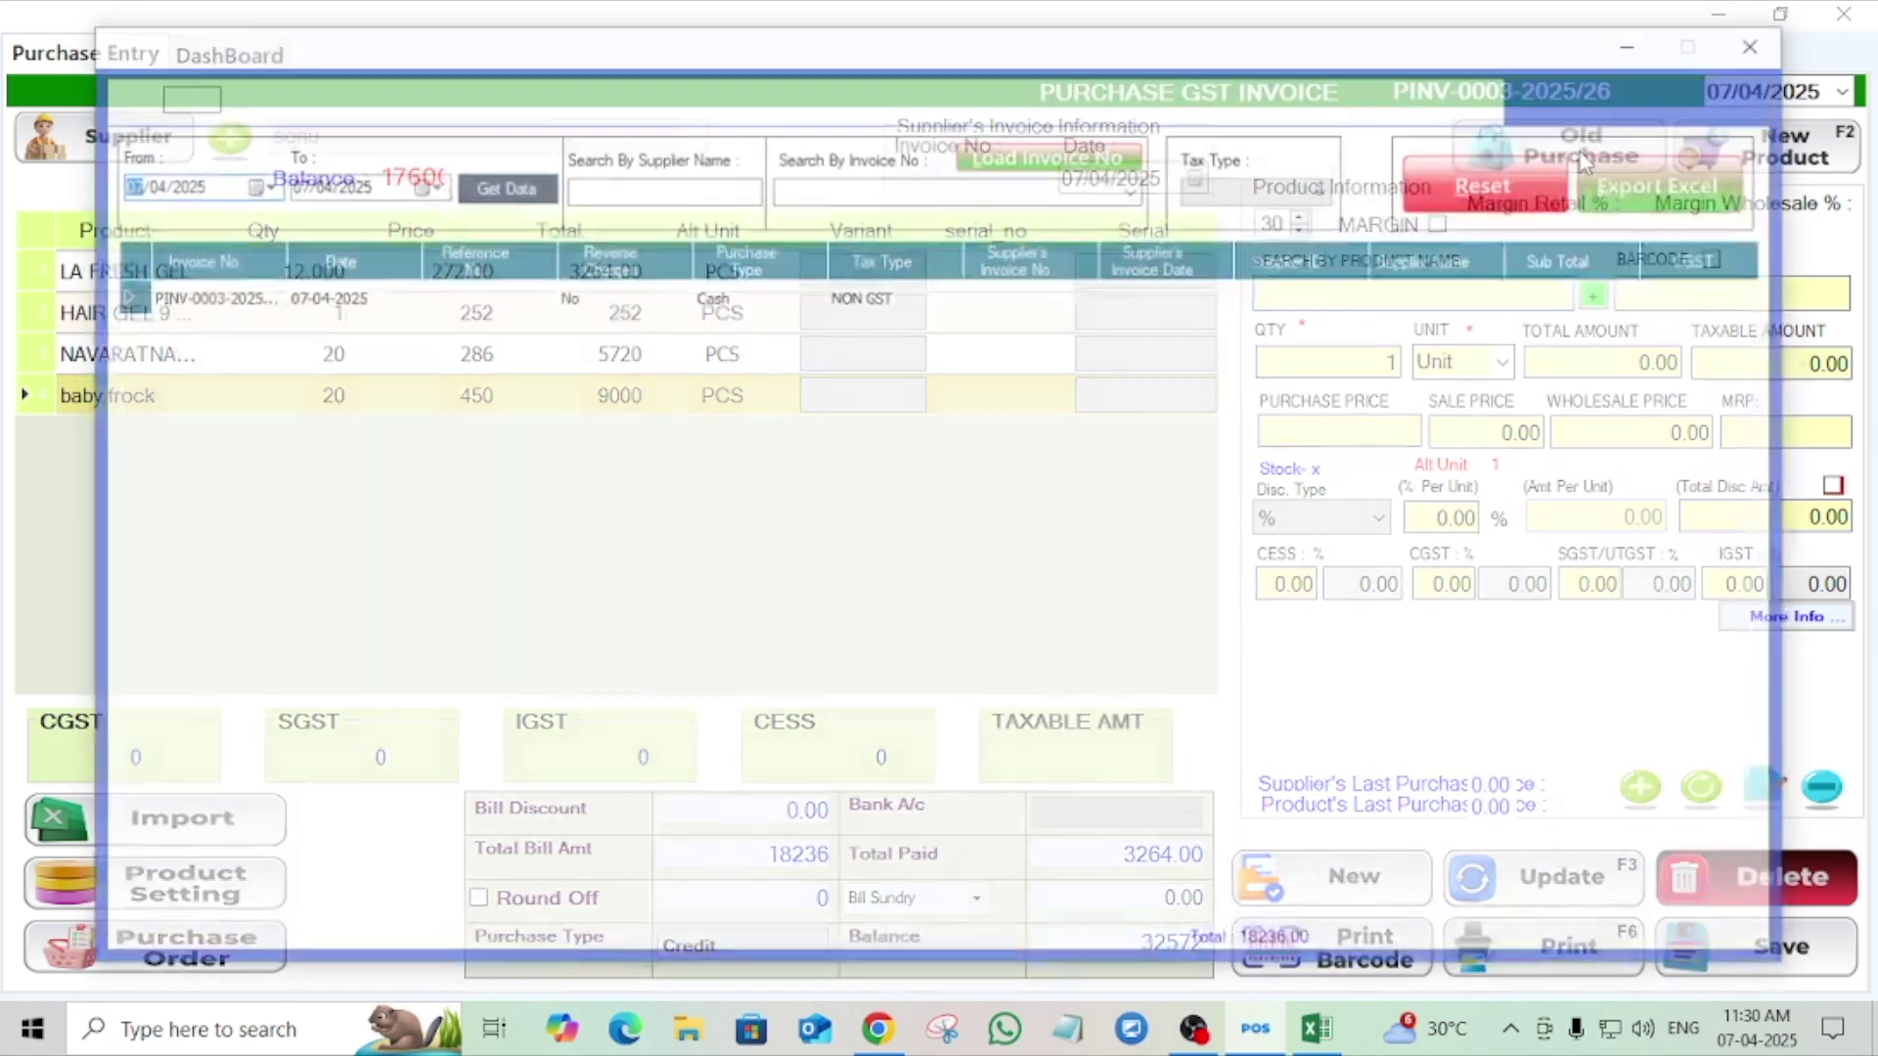
pyautogui.click(260, 183)
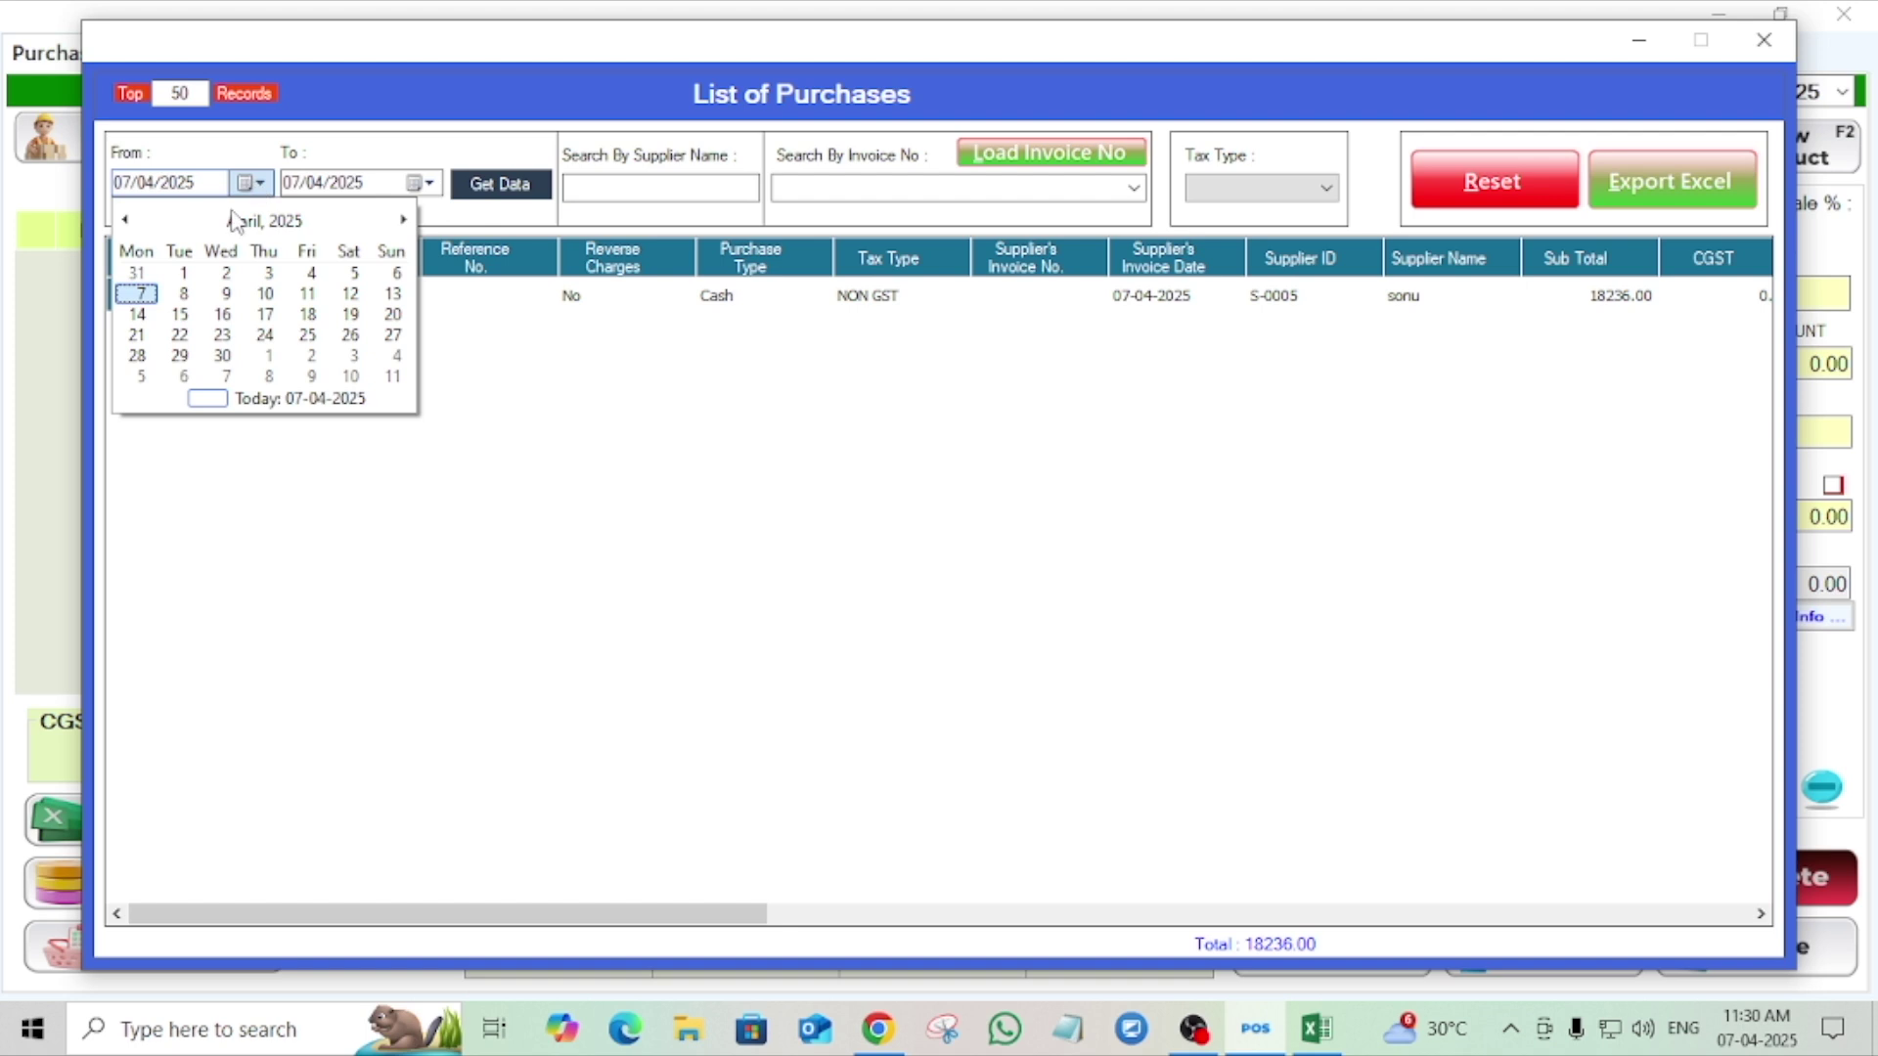
pyautogui.click(185, 270)
pyautogui.click(542, 188)
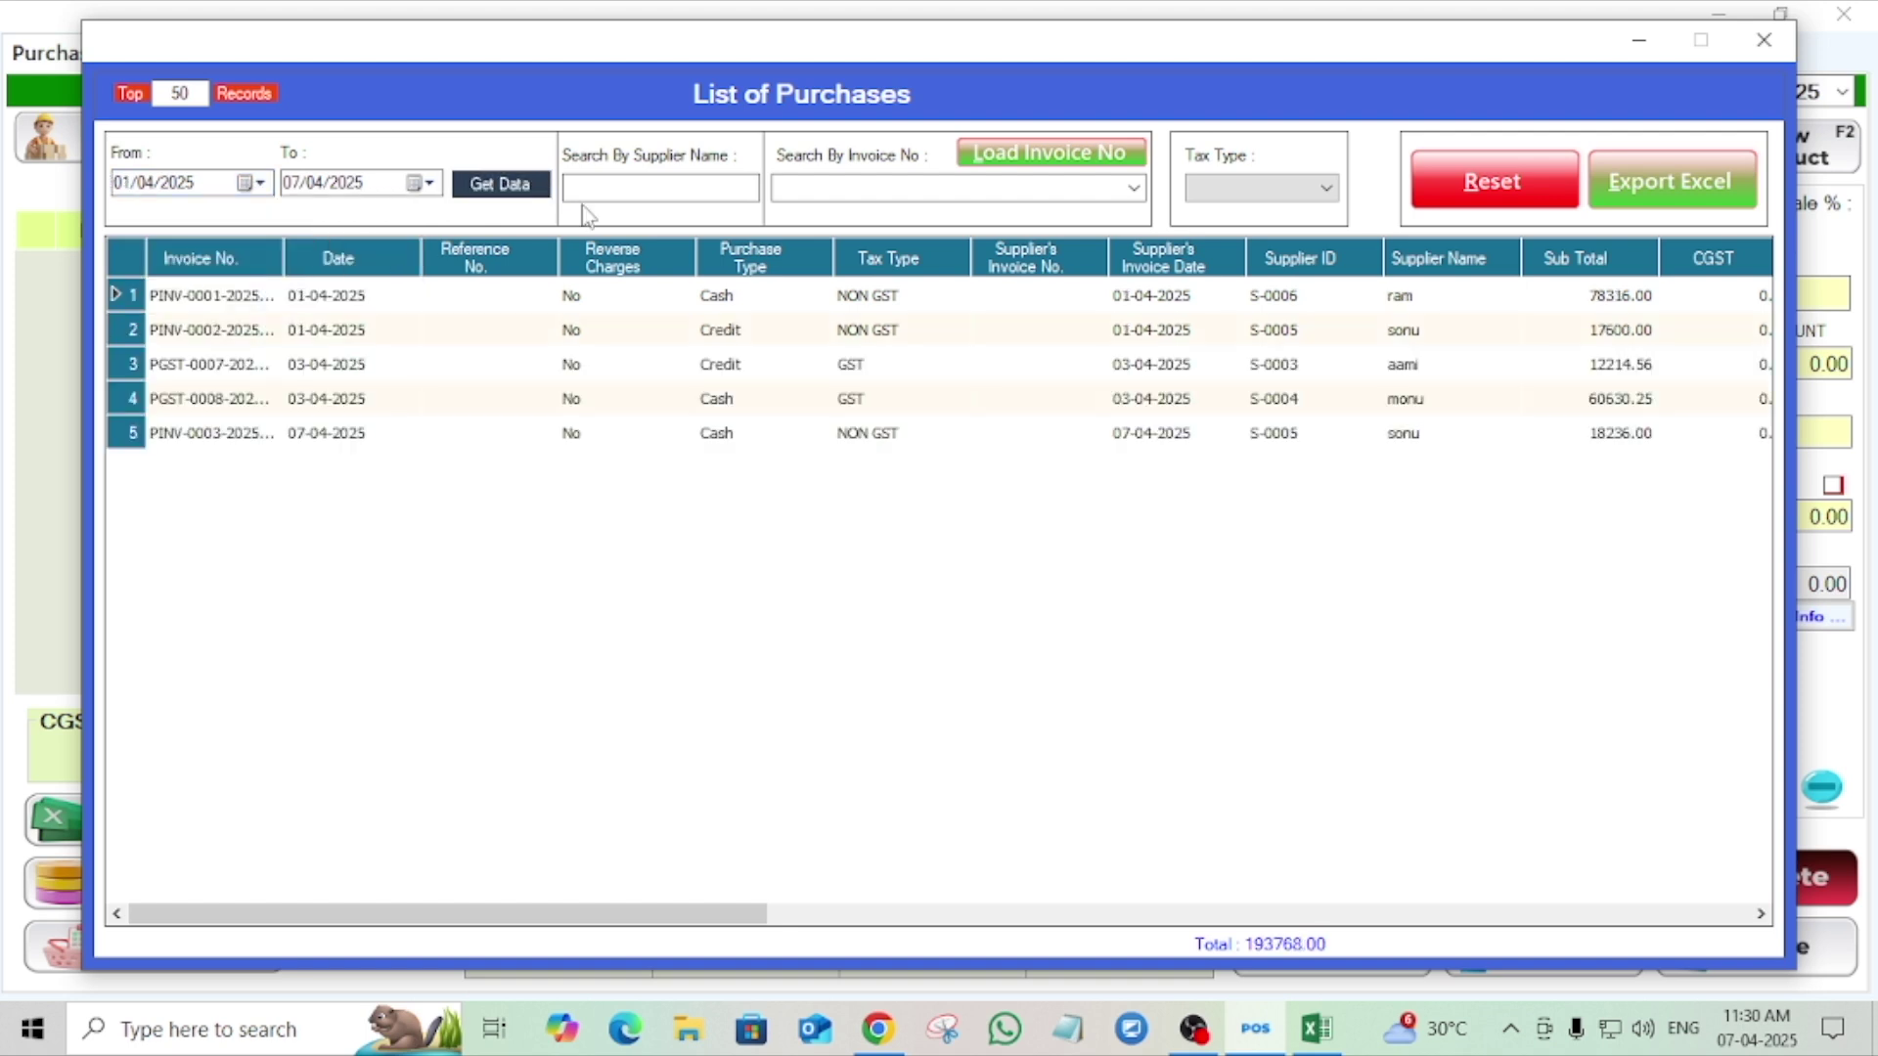
pyautogui.doubleClick(364, 442)
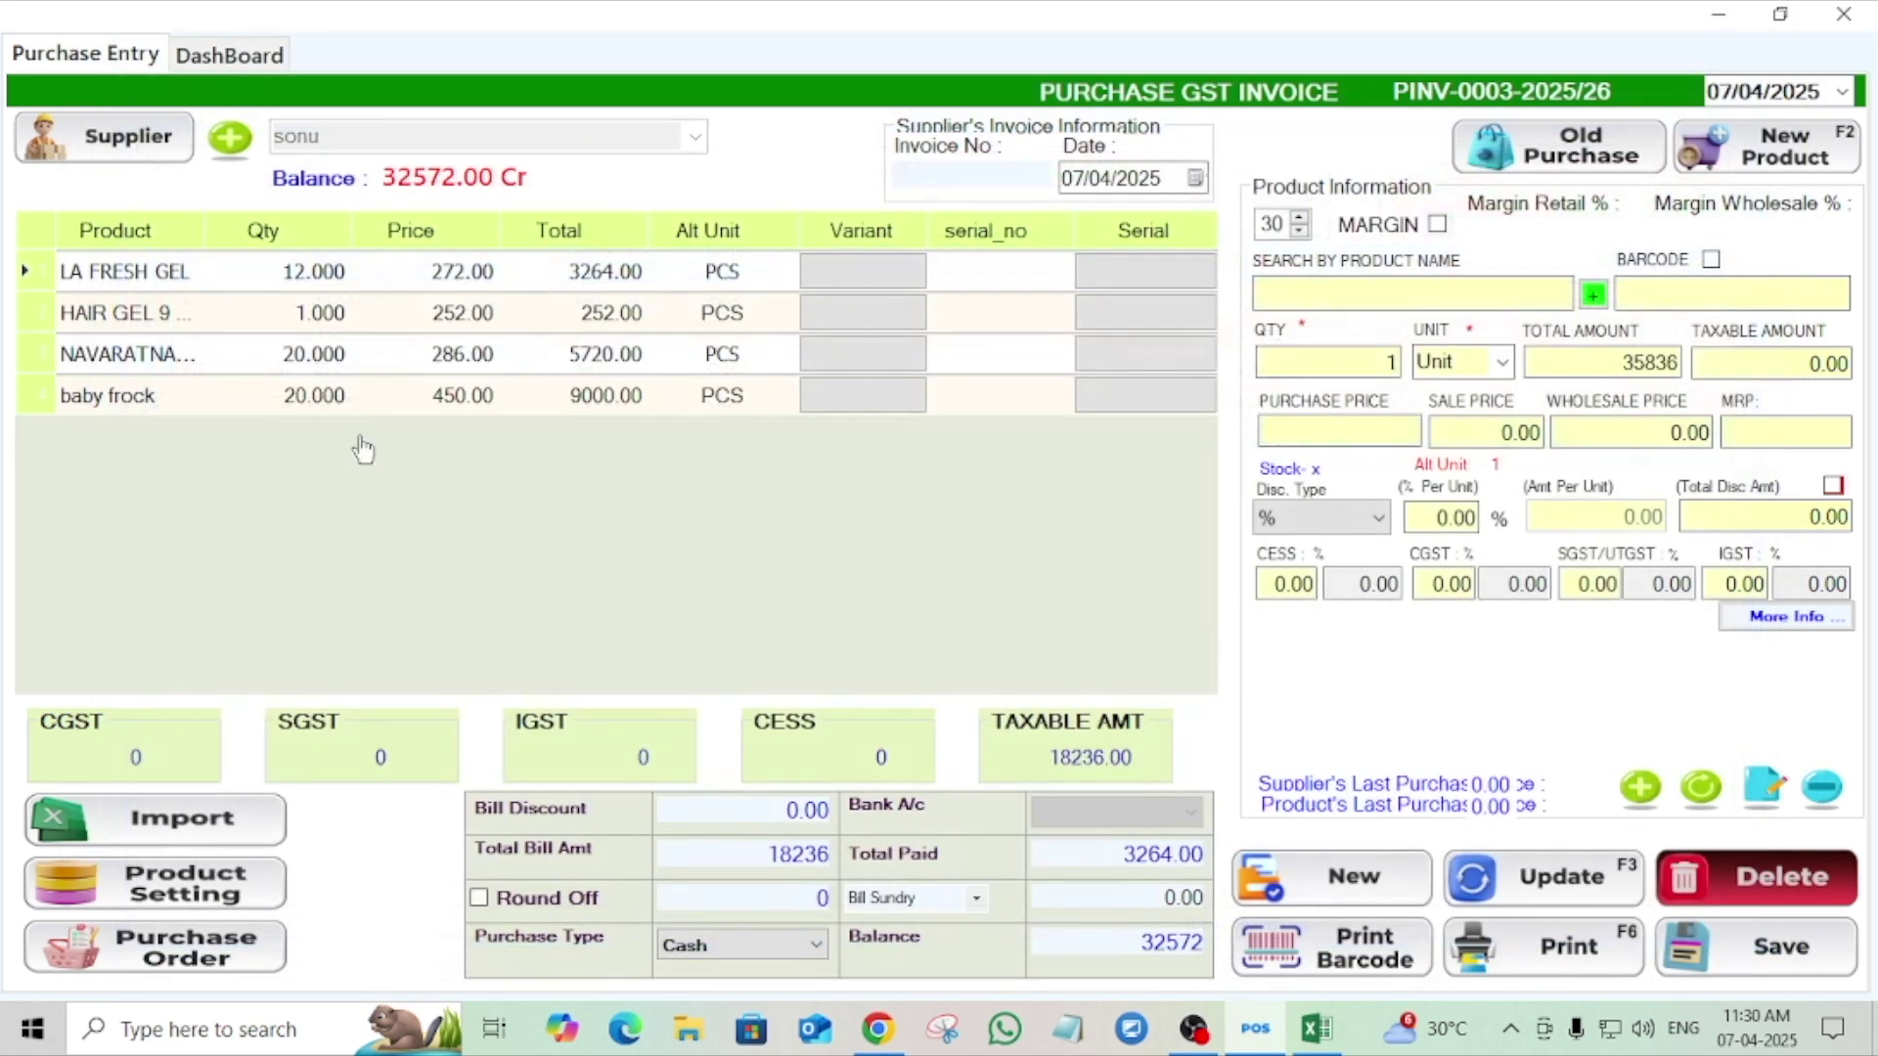
# Close and restart purchase entry, list old purchases from 01/04/2025, and review the items of the 07-04-2025 invoice.
pyautogui.click(1842, 16)
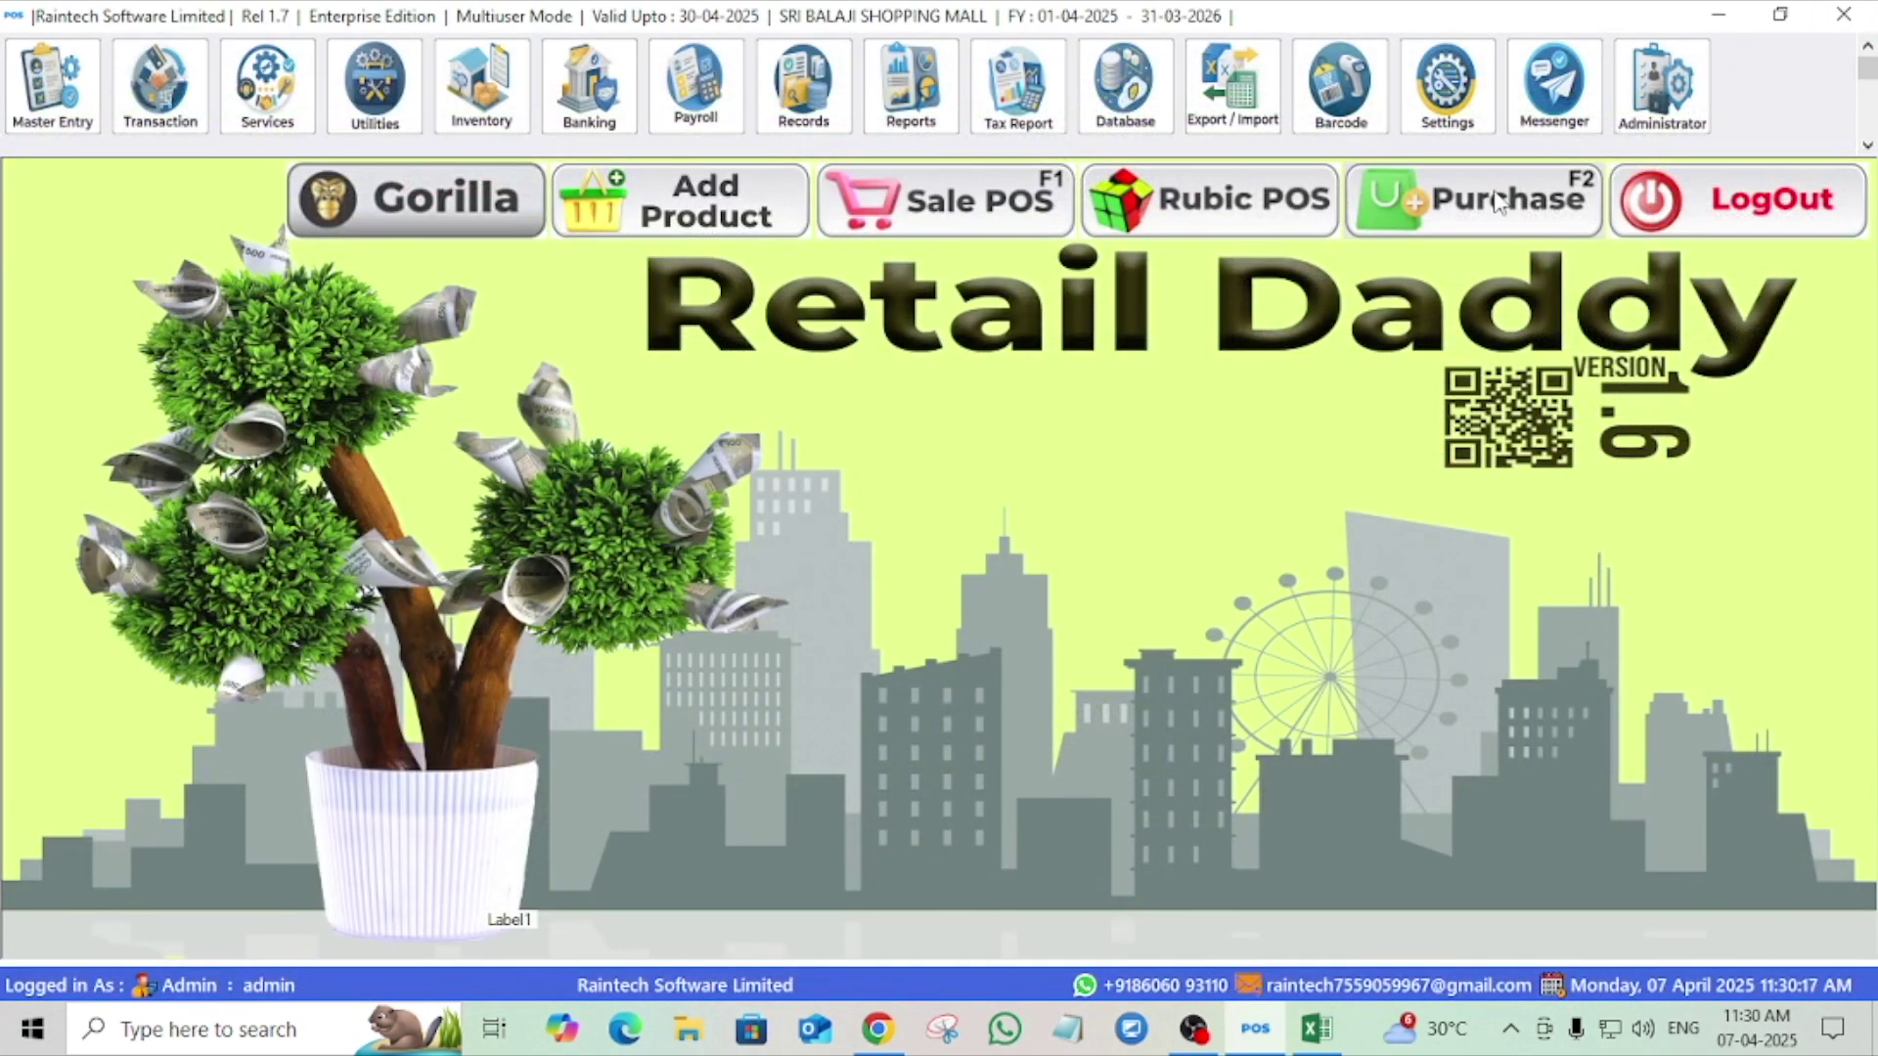
pyautogui.click(1555, 227)
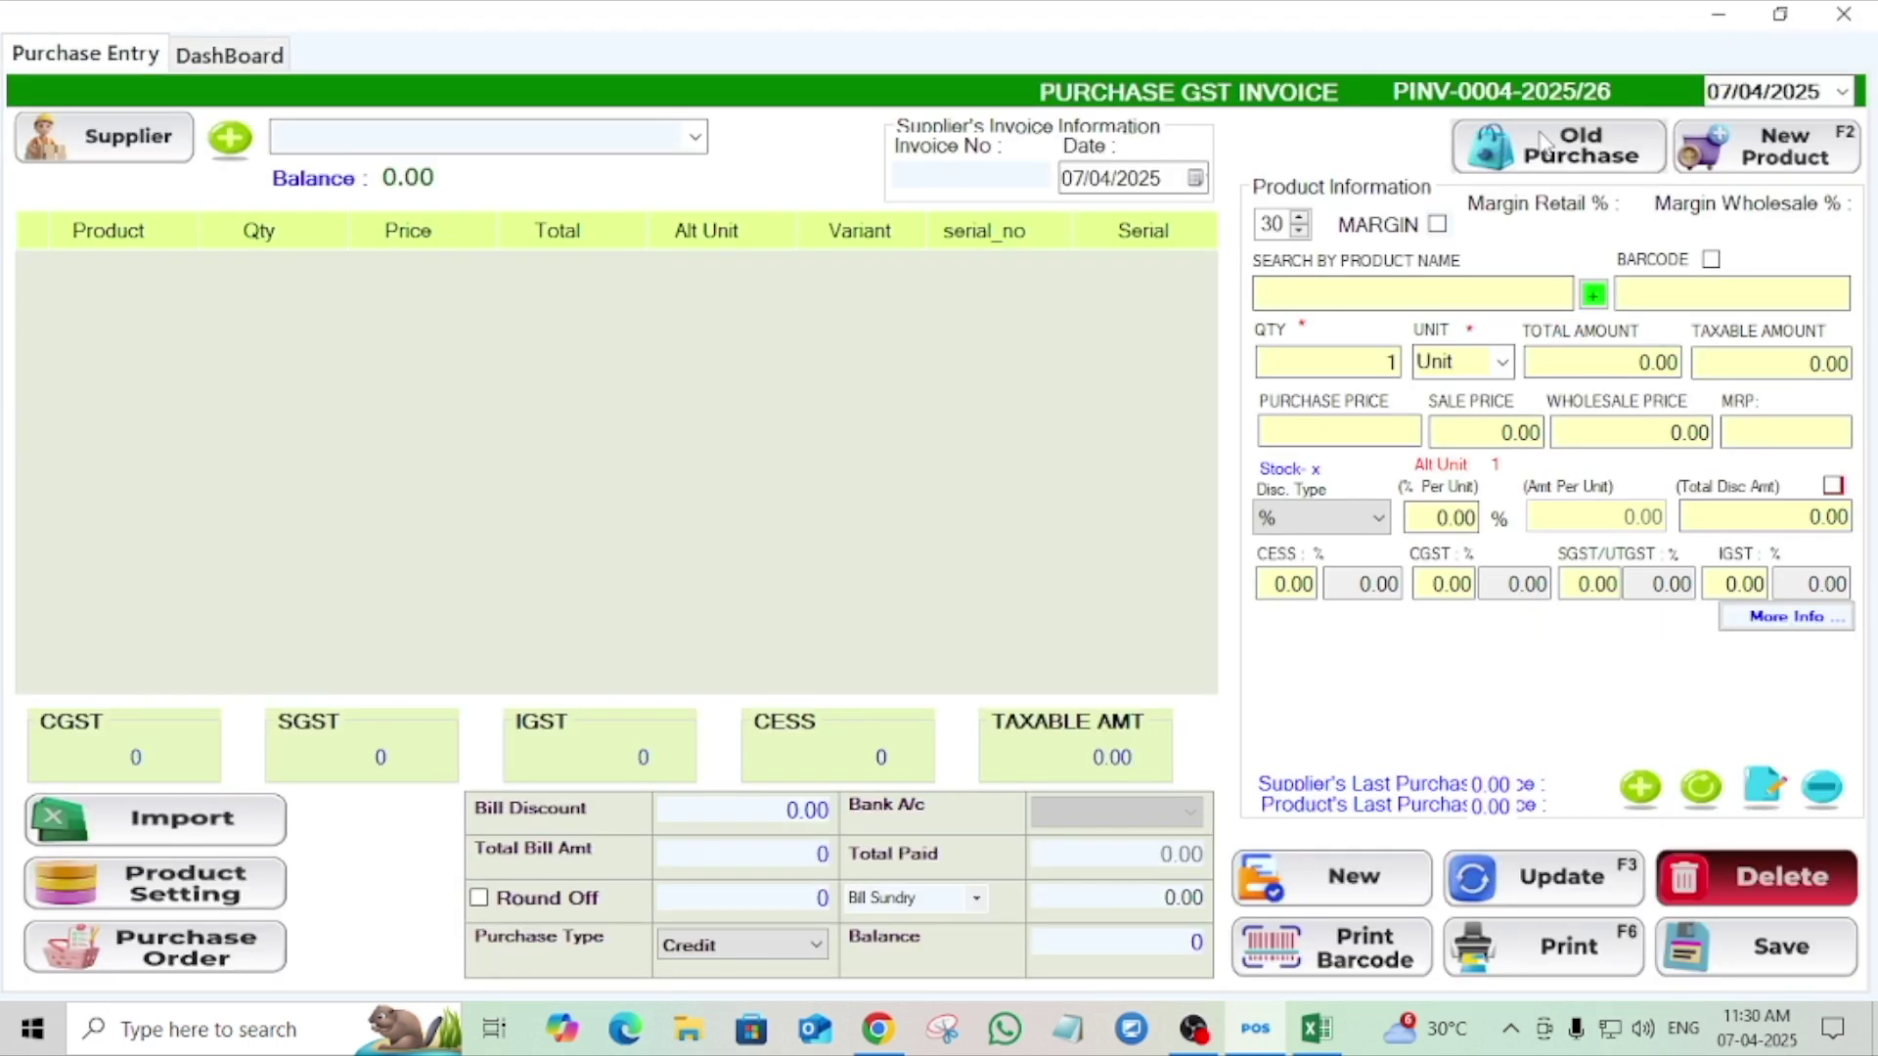
pyautogui.click(1542, 141)
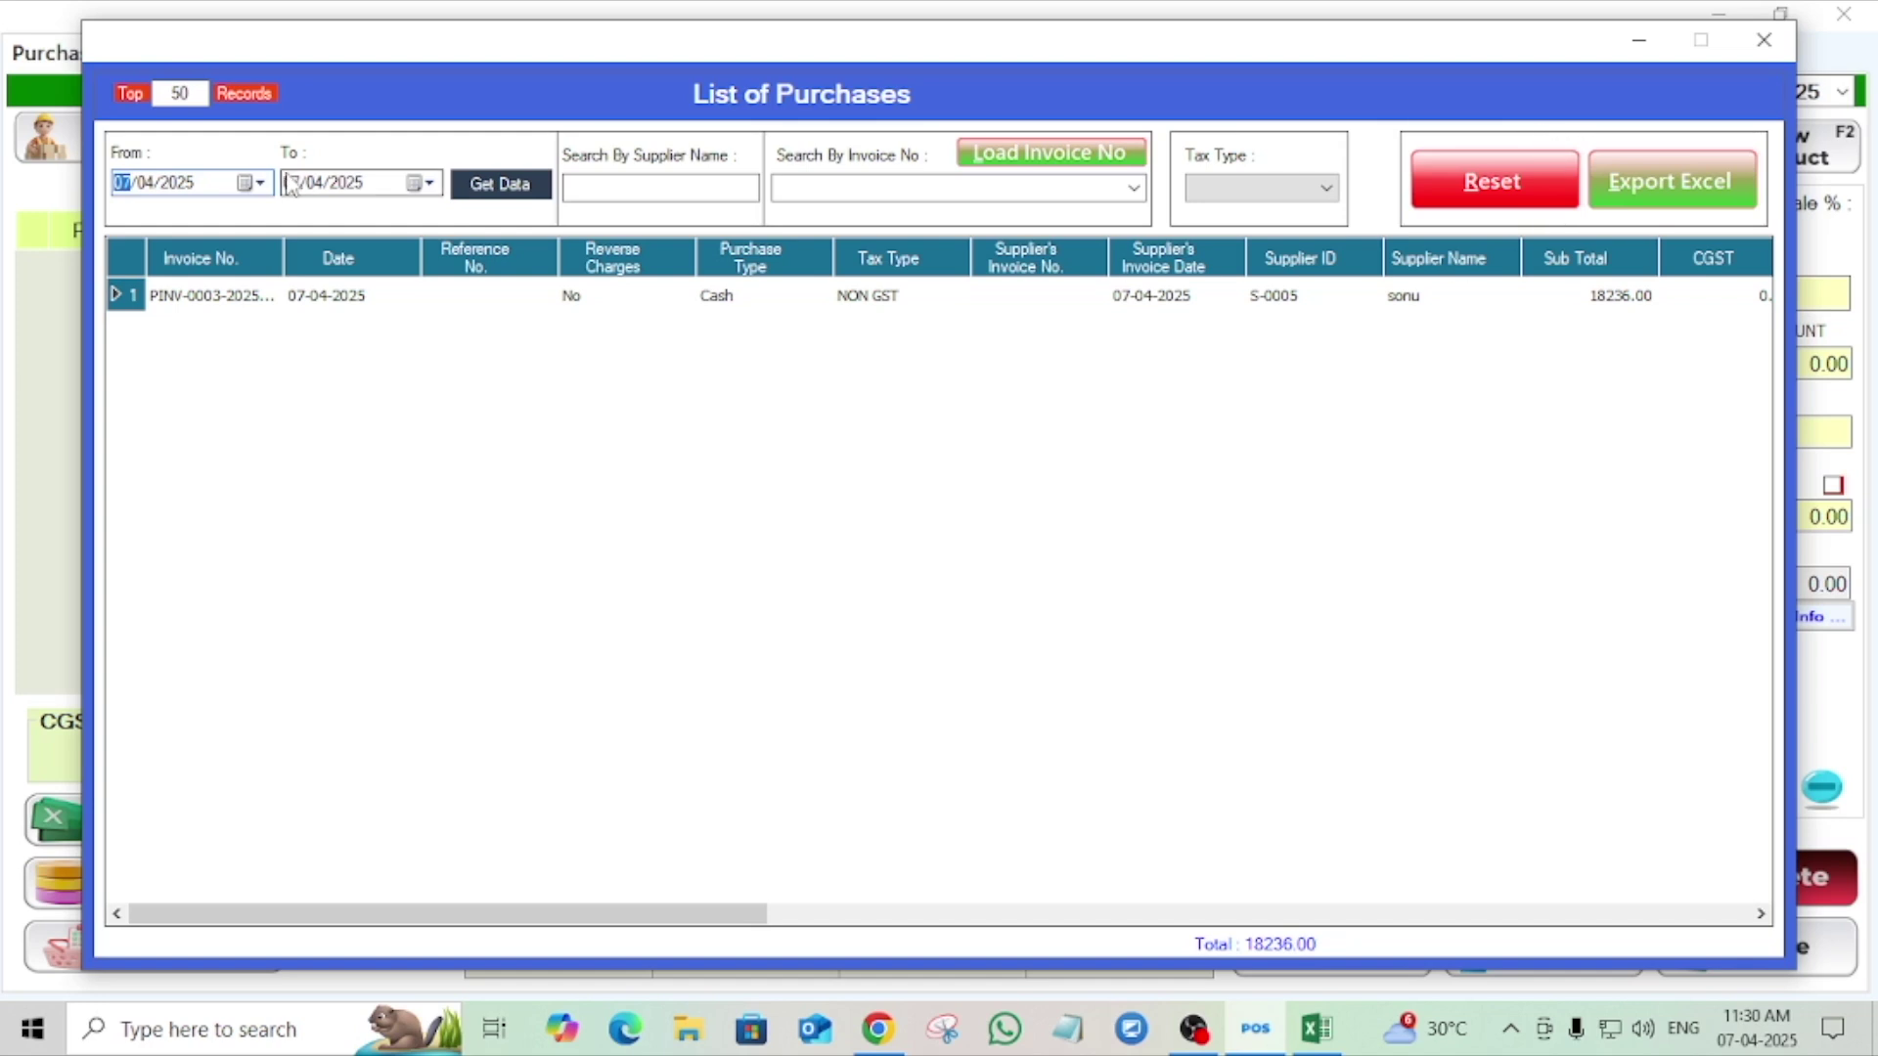
pyautogui.click(260, 183)
pyautogui.click(196, 266)
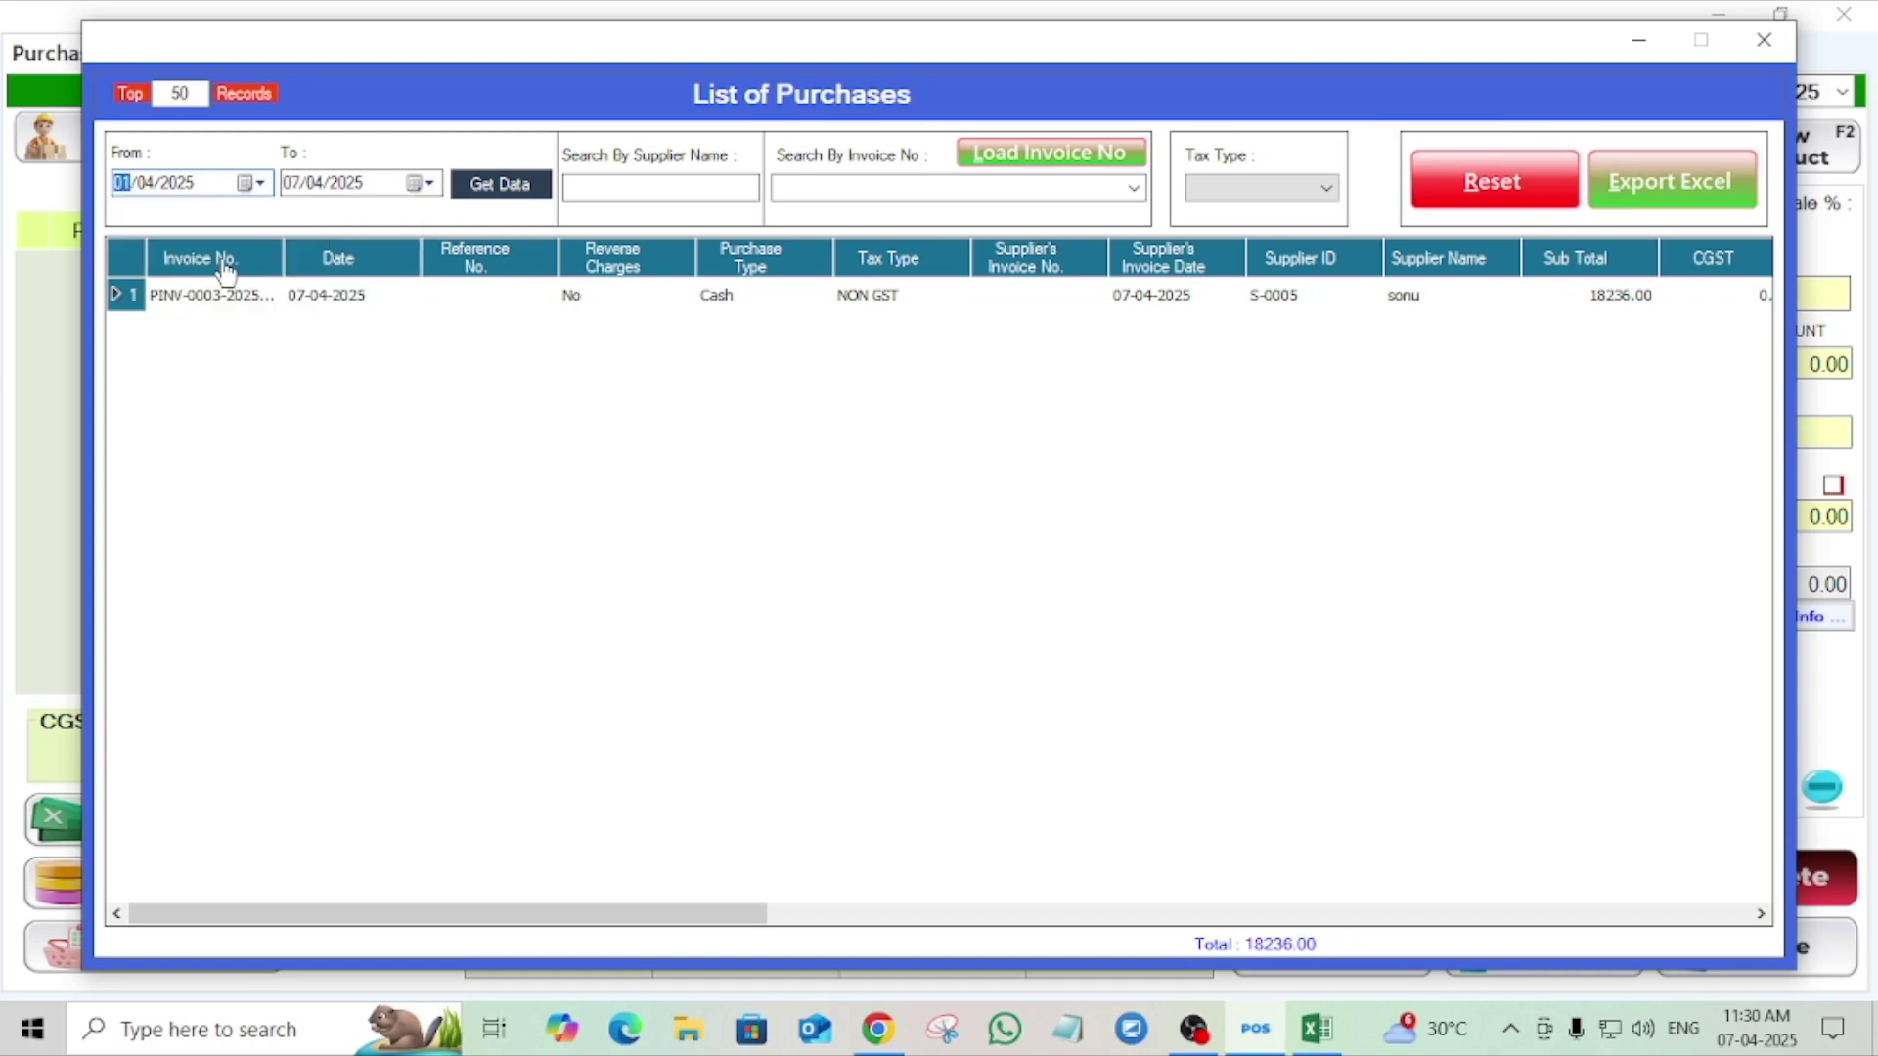
pyautogui.click(501, 186)
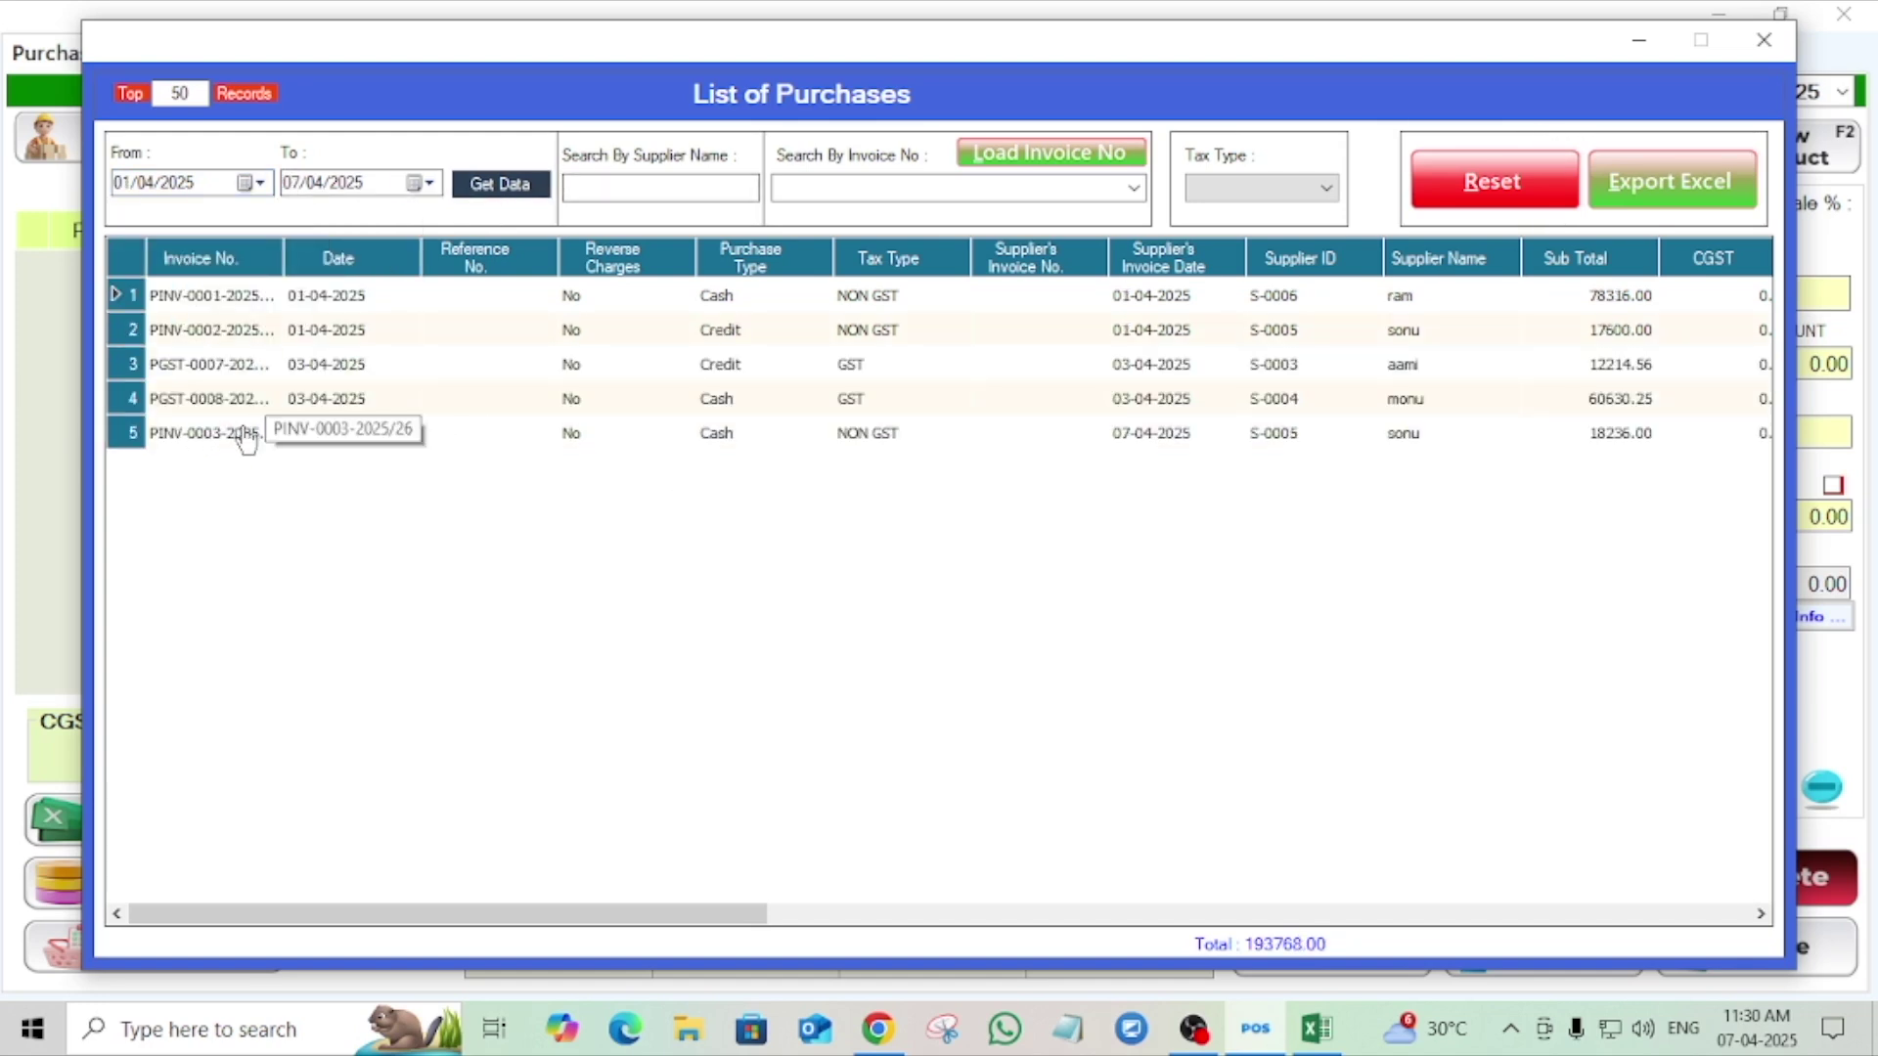
pyautogui.doubleClick(318, 433)
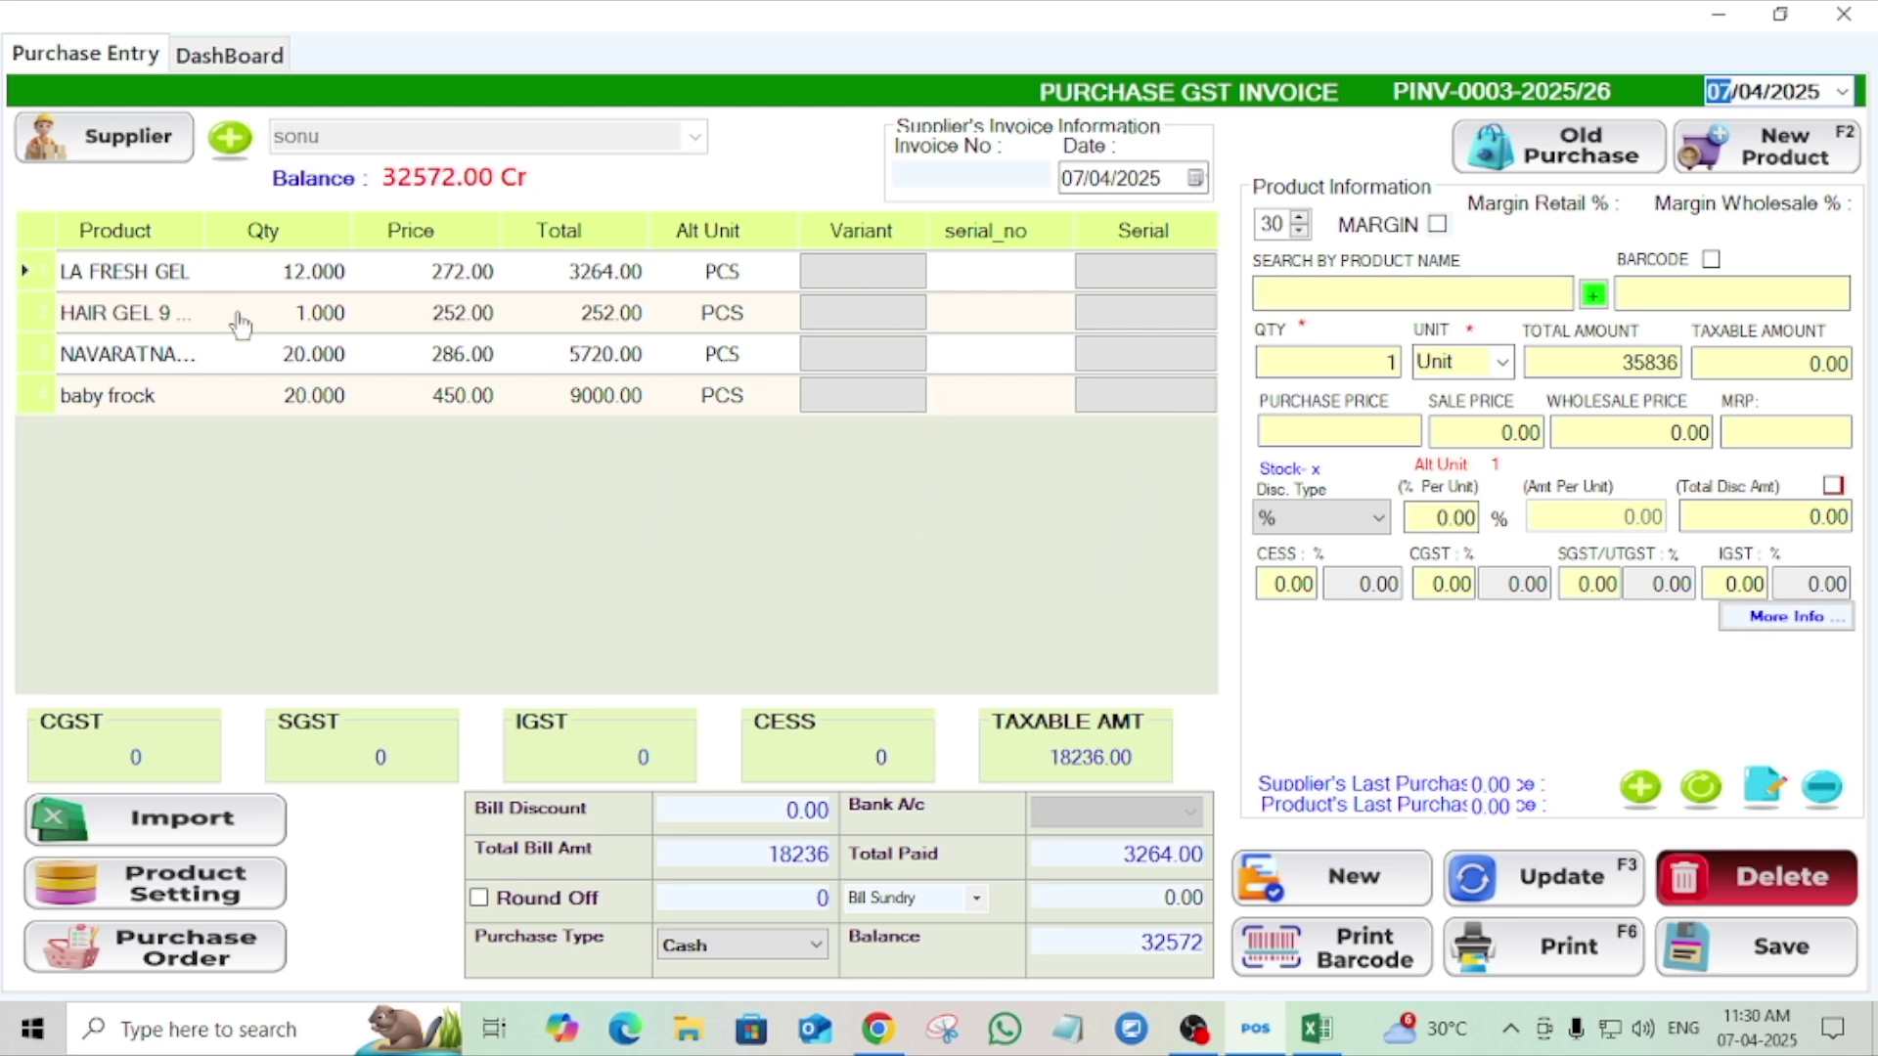
pyautogui.moveTo(91, 252)
pyautogui.mouseDown()
pyautogui.moveTo(433, 305)
pyautogui.moveTo(834, 451)
pyautogui.mouseUp()
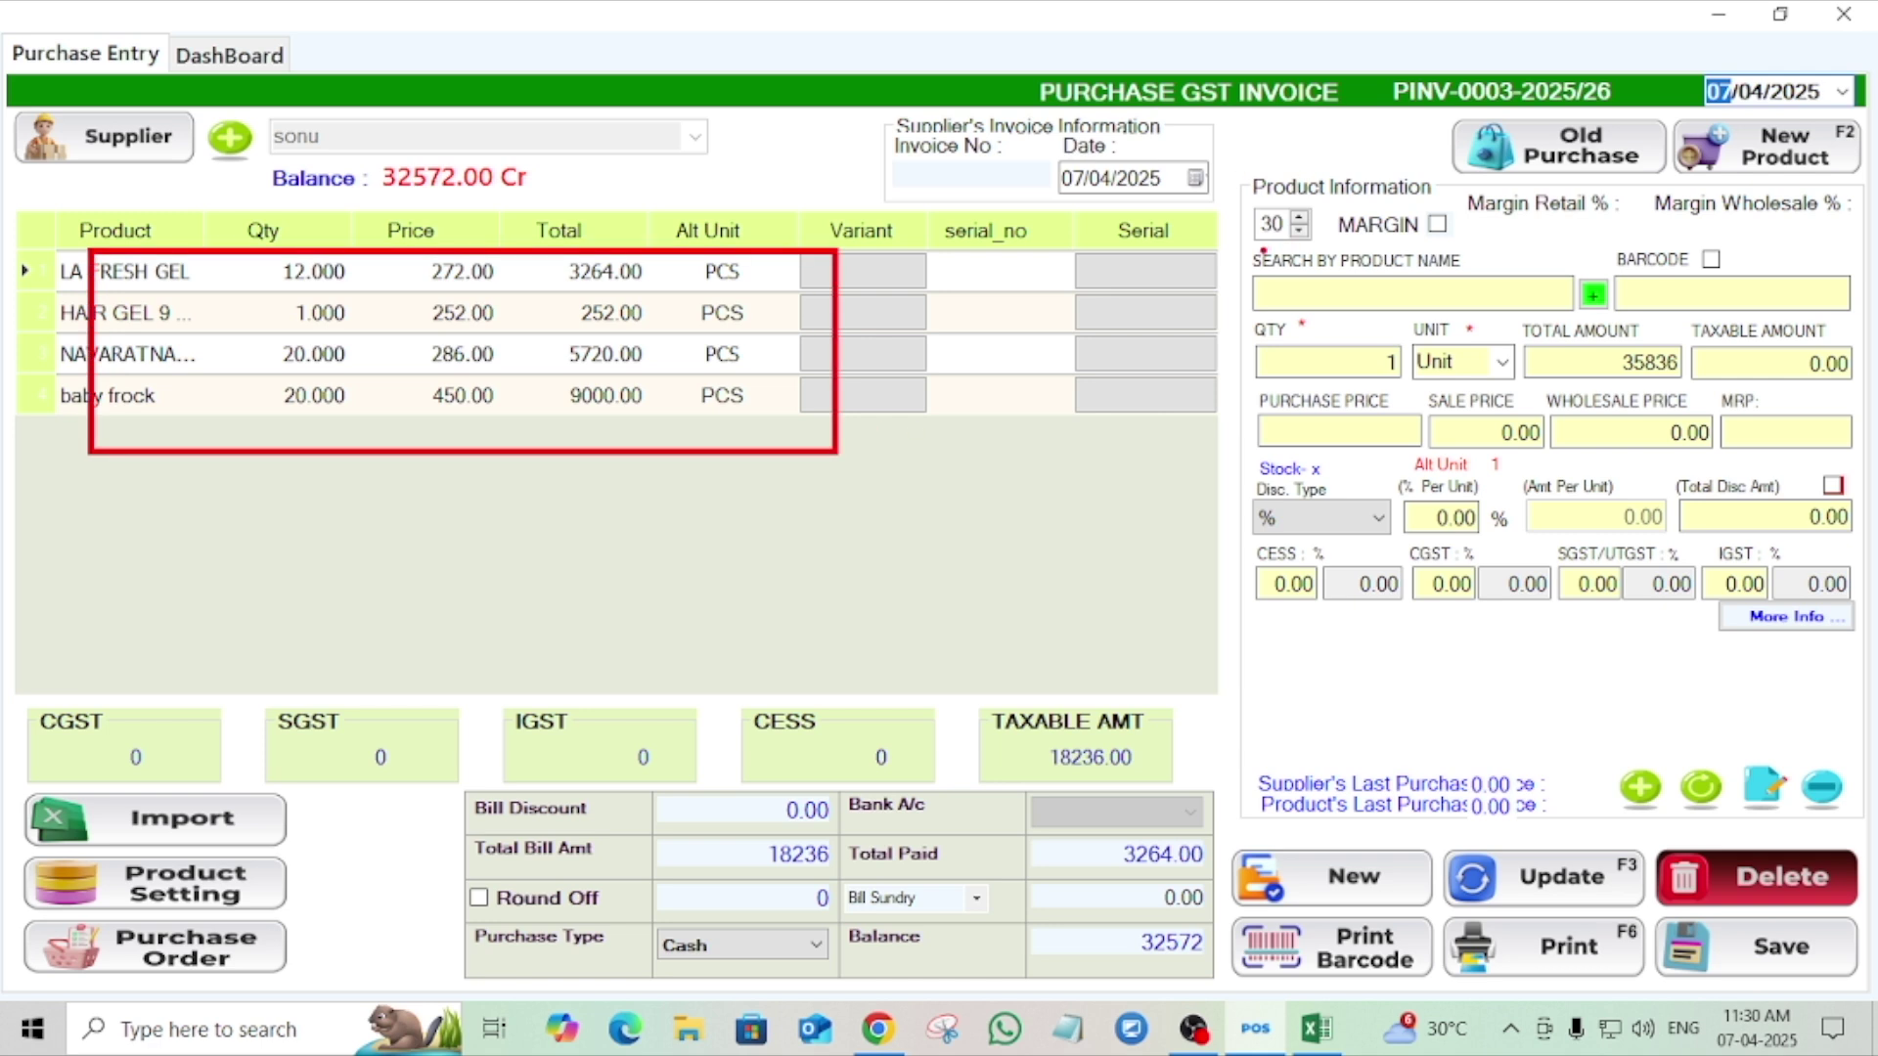
pyautogui.moveTo(1248, 256)
pyautogui.mouseDown()
pyautogui.moveTo(1746, 364)
pyautogui.moveTo(1875, 679)
pyautogui.mouseUp()
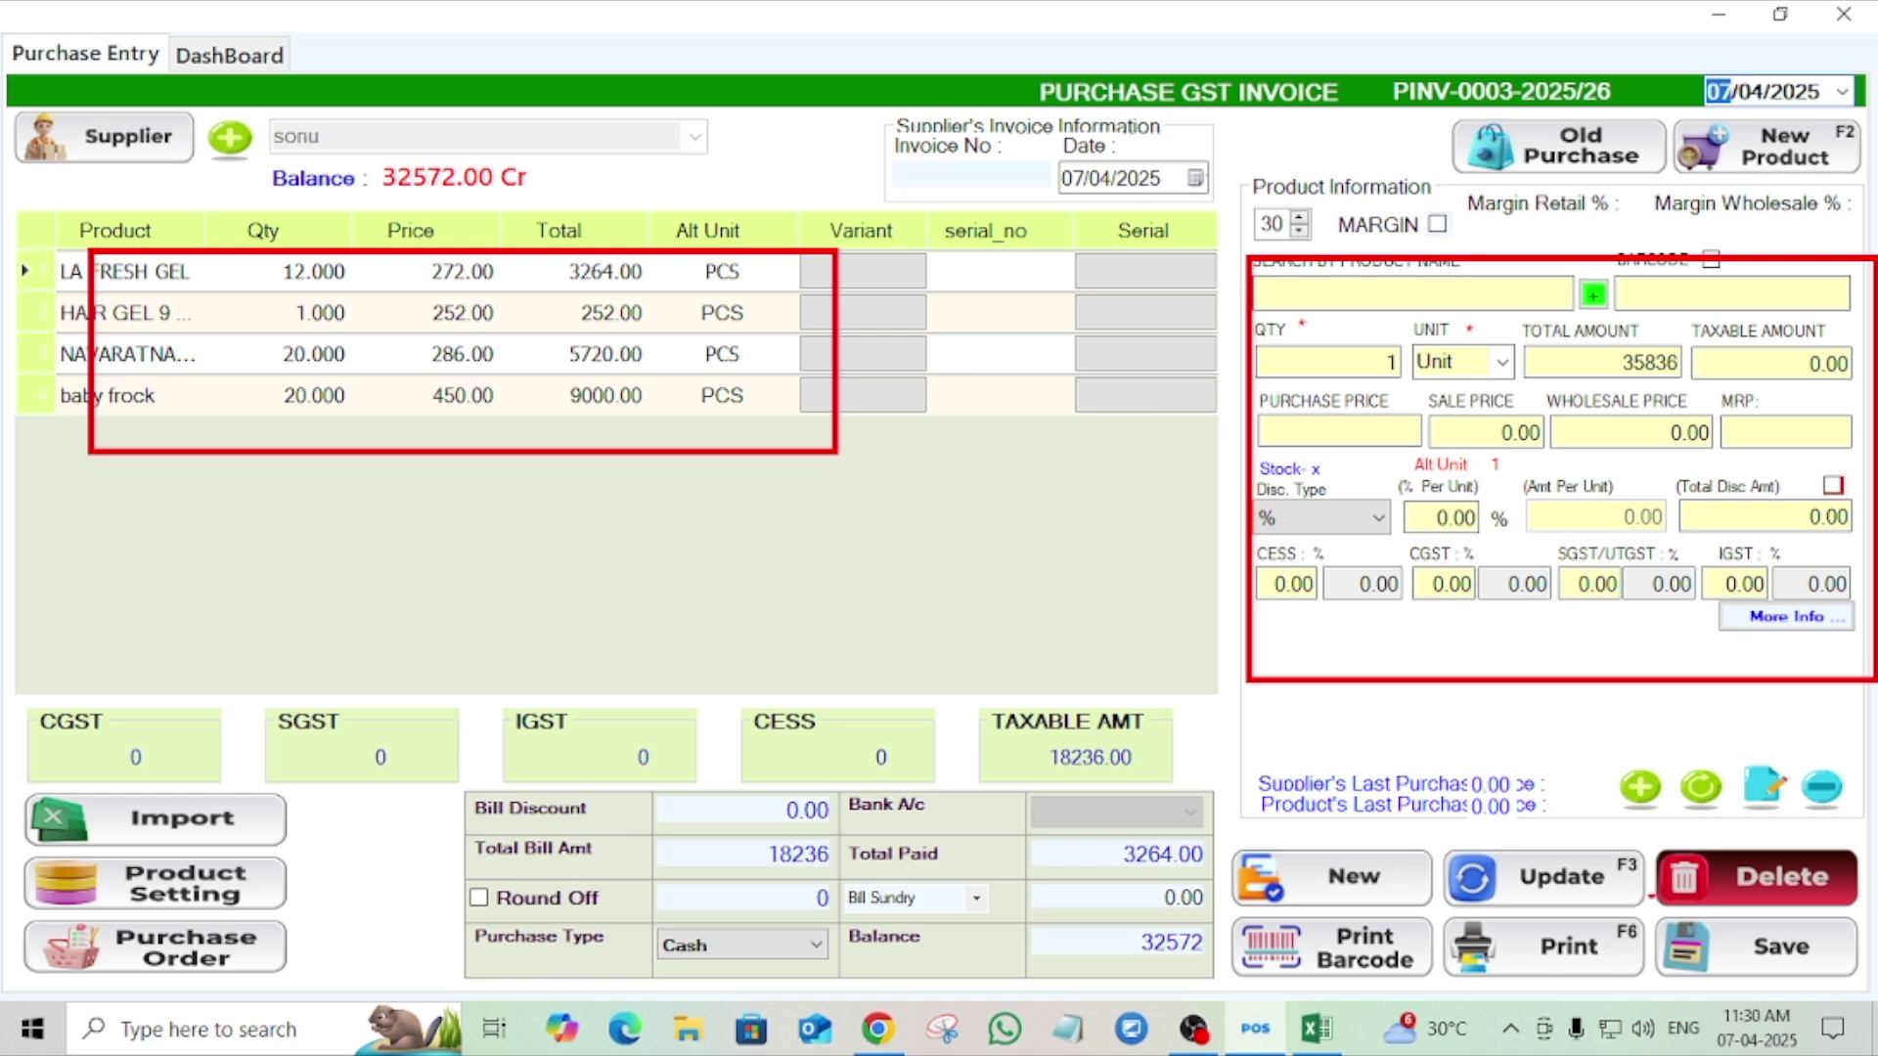
pyautogui.moveTo(1602, 763)
pyautogui.mouseDown()
pyautogui.moveTo(1670, 809)
pyautogui.moveTo(1707, 792)
pyautogui.moveTo(1726, 815)
pyautogui.mouseUp()
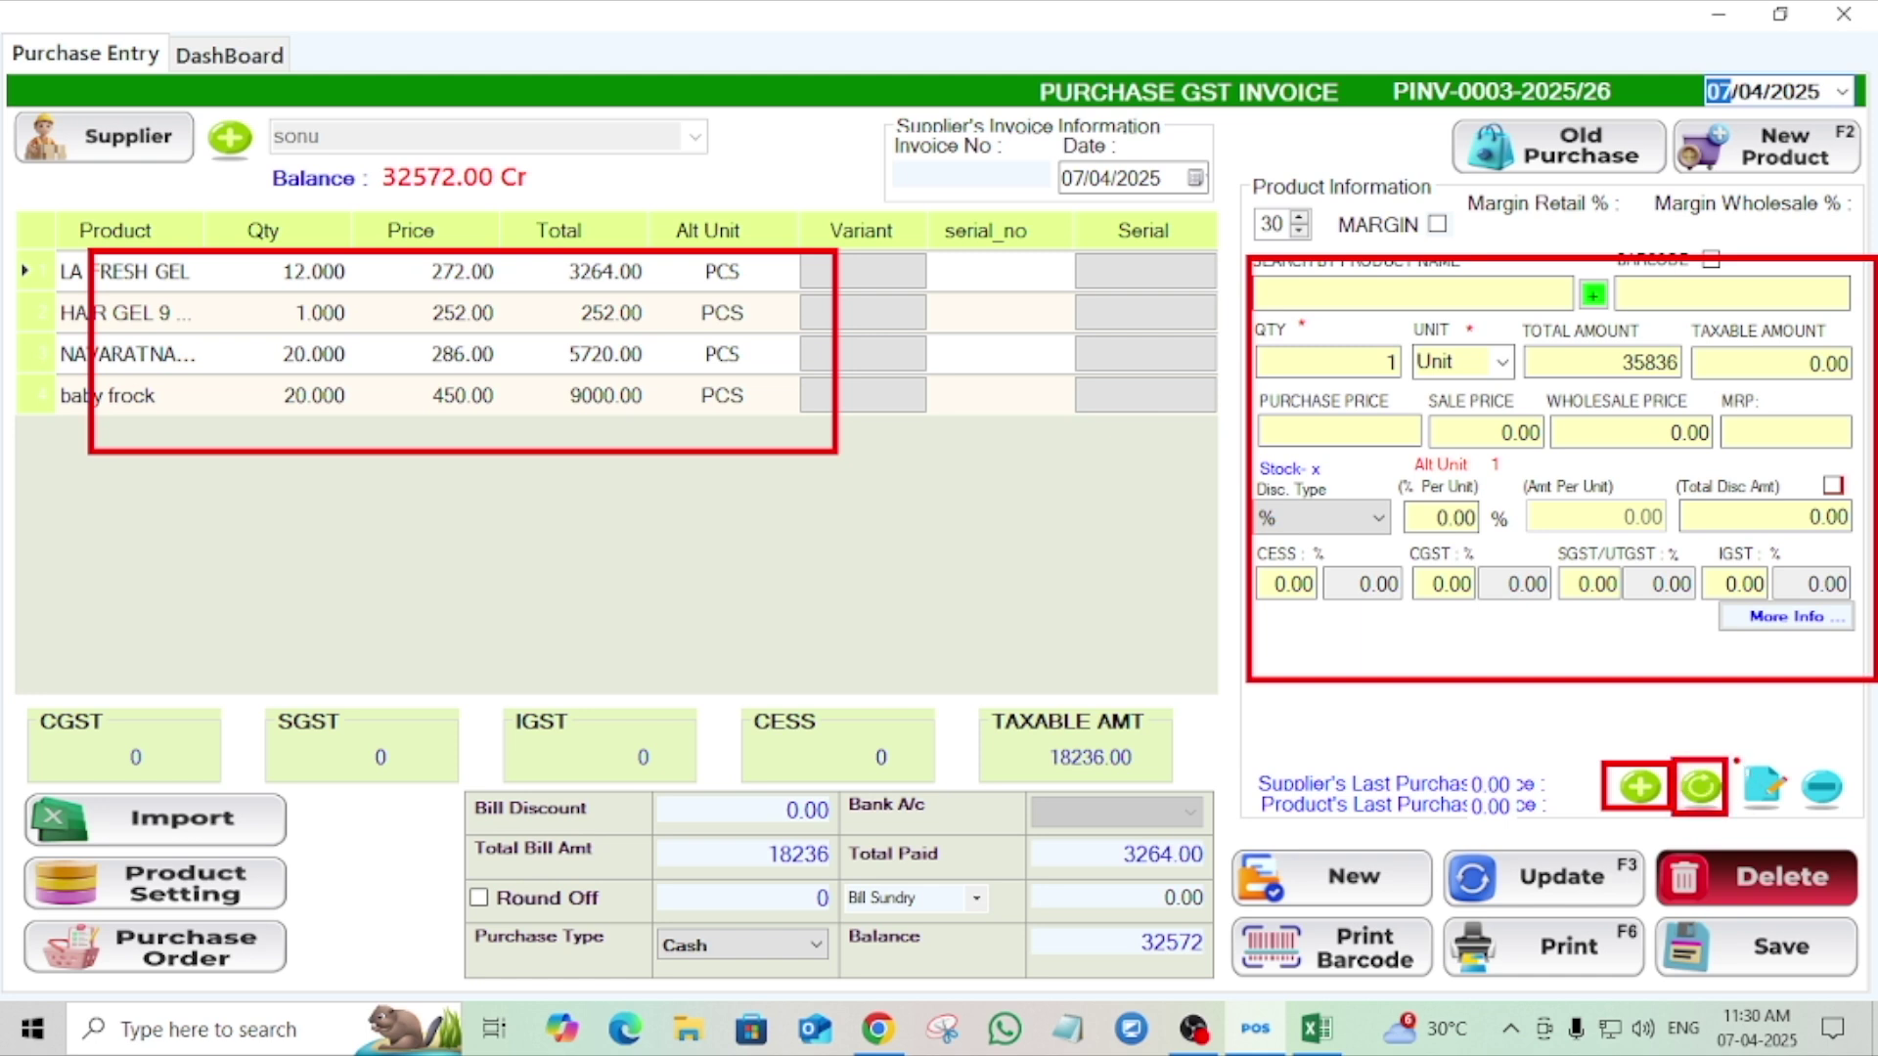
pyautogui.moveTo(1776, 755)
pyautogui.mouseDown()
pyautogui.moveTo(1791, 810)
pyautogui.moveTo(1733, 809)
pyautogui.moveTo(1733, 755)
pyautogui.mouseUp()
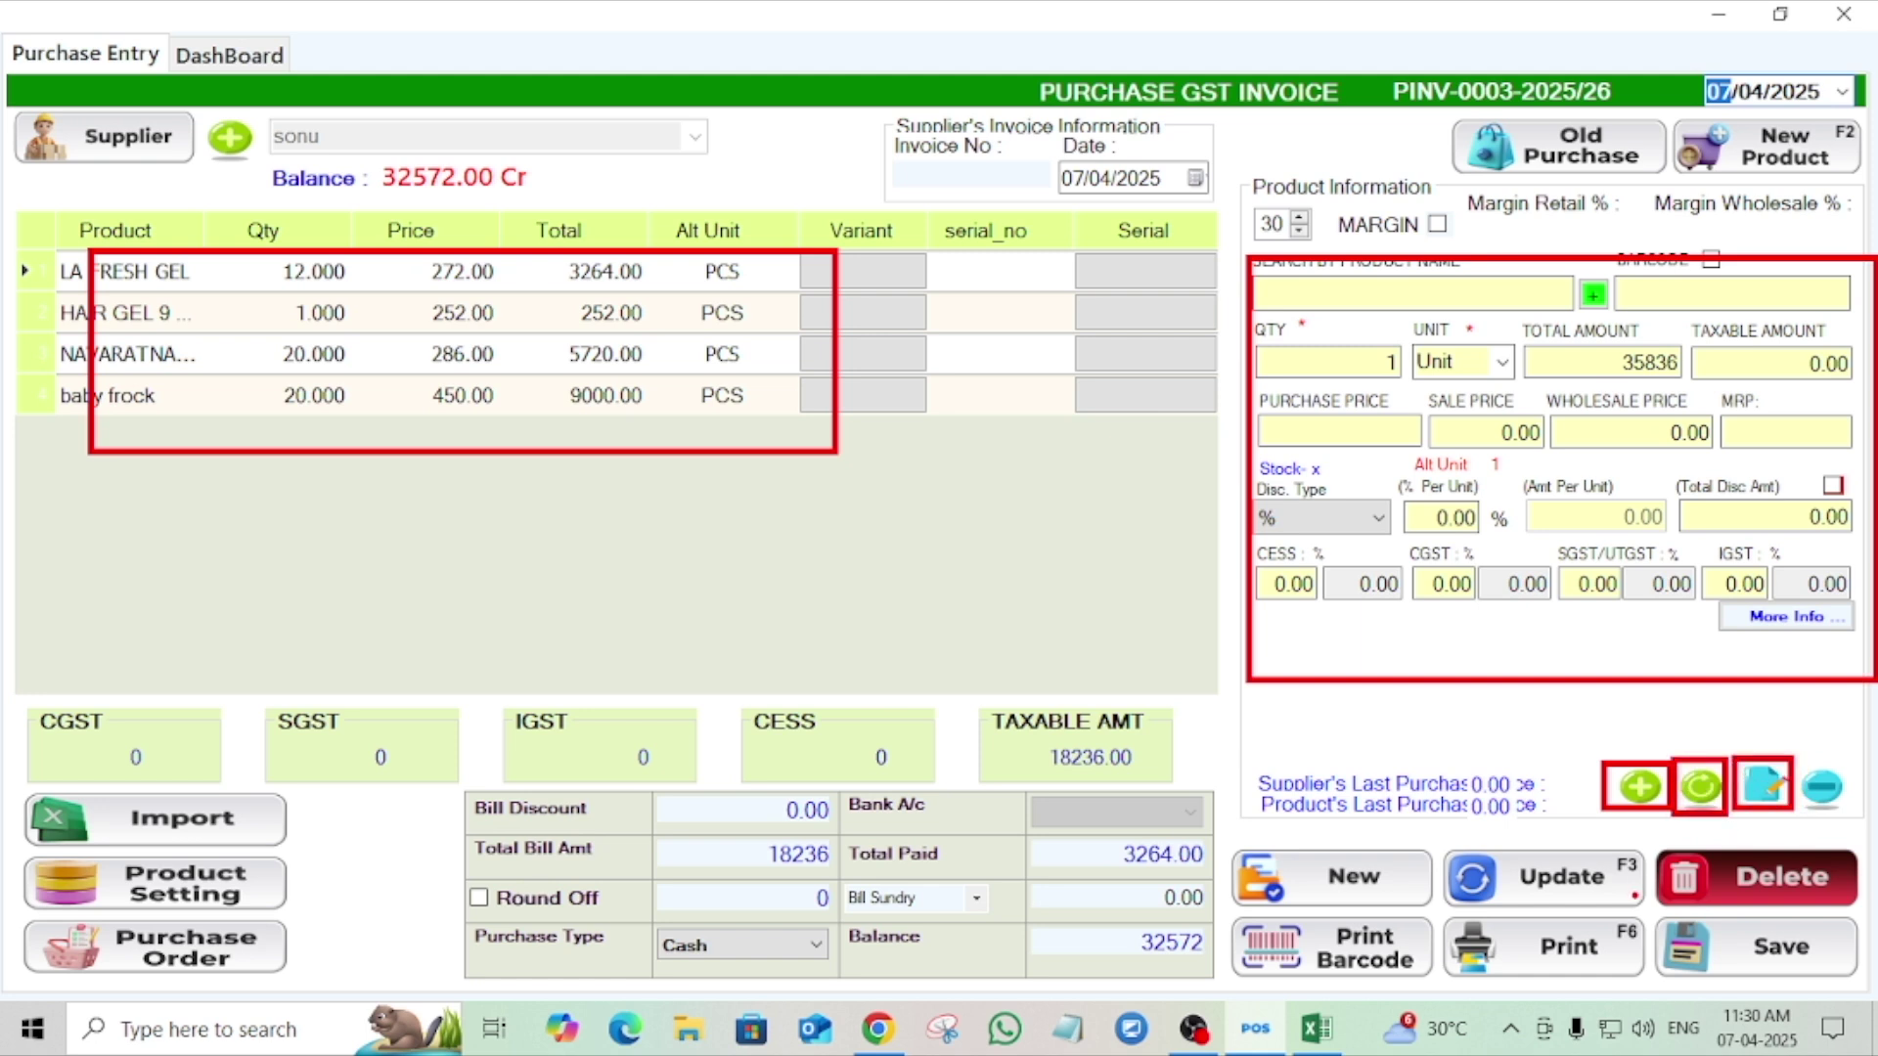
pyautogui.moveTo(1453, 853)
pyautogui.mouseDown()
pyautogui.moveTo(1643, 851)
pyautogui.moveTo(1641, 897)
pyautogui.moveTo(1467, 912)
pyautogui.moveTo(1448, 852)
pyautogui.mouseUp()
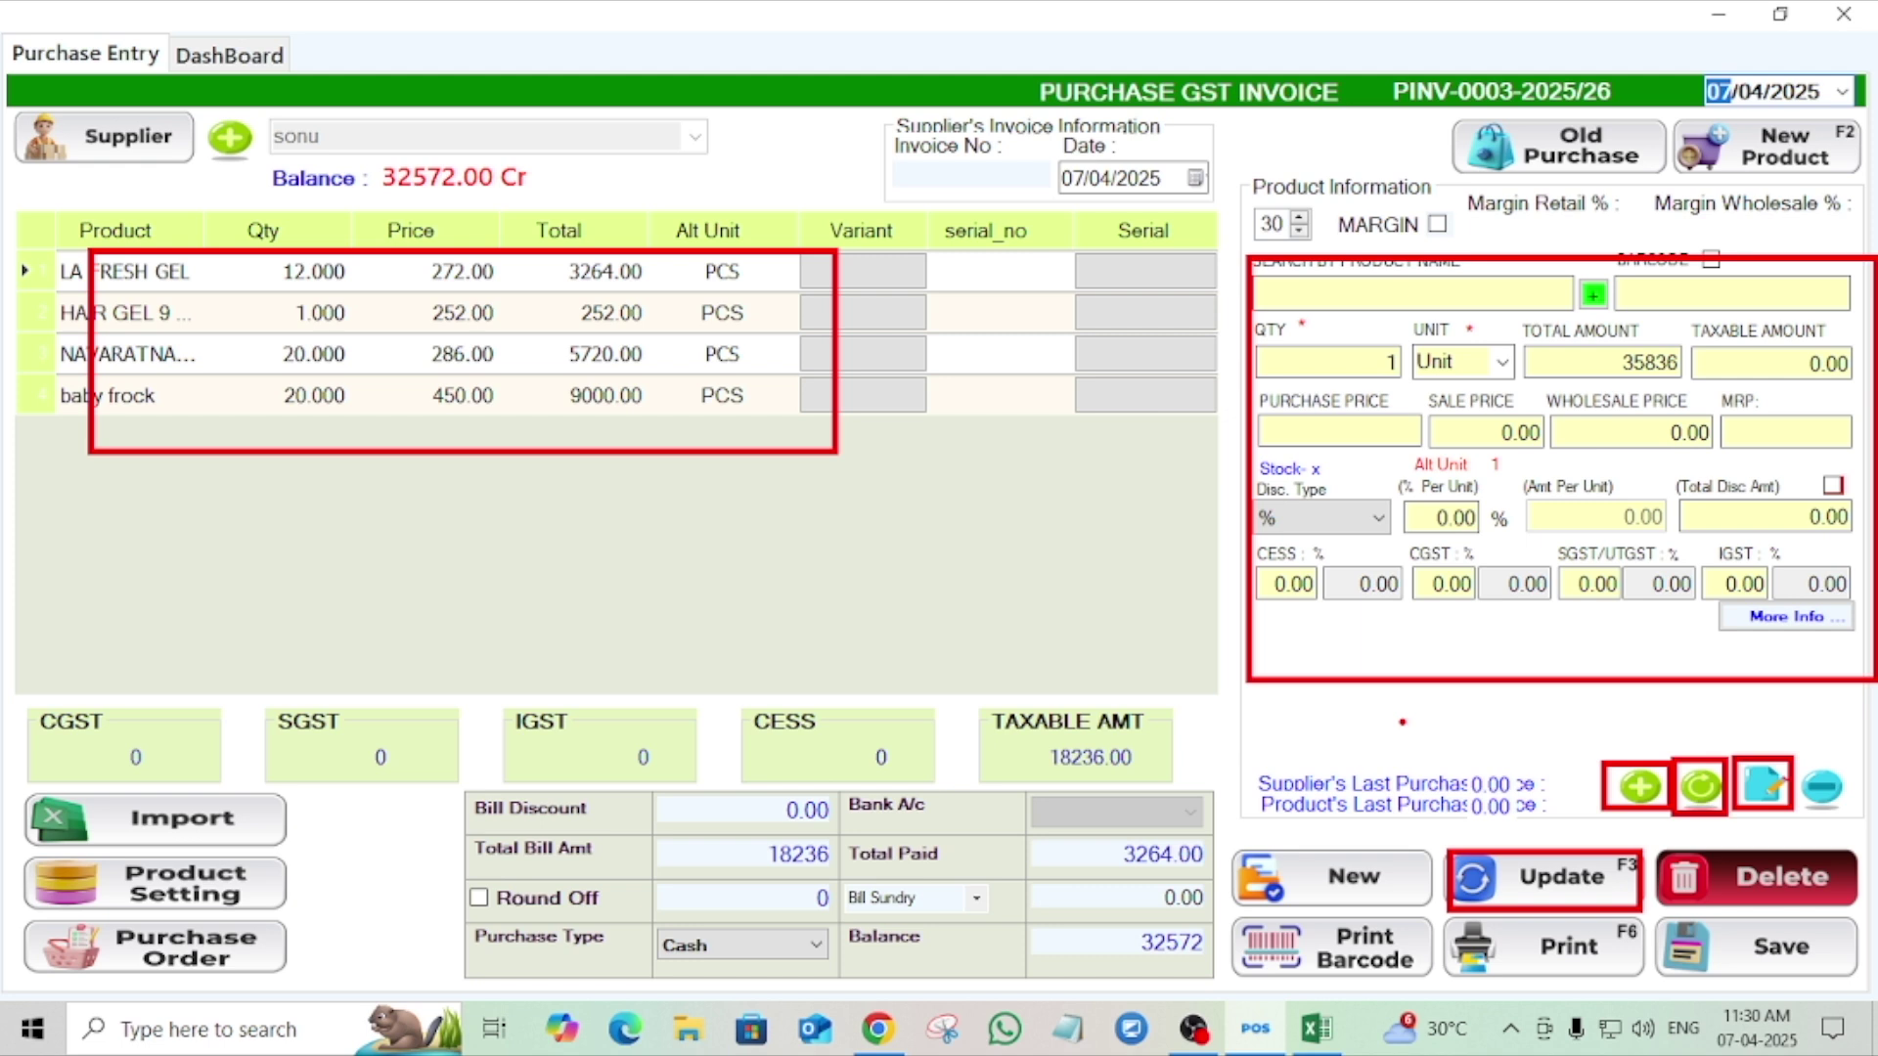
pyautogui.press('Escape')
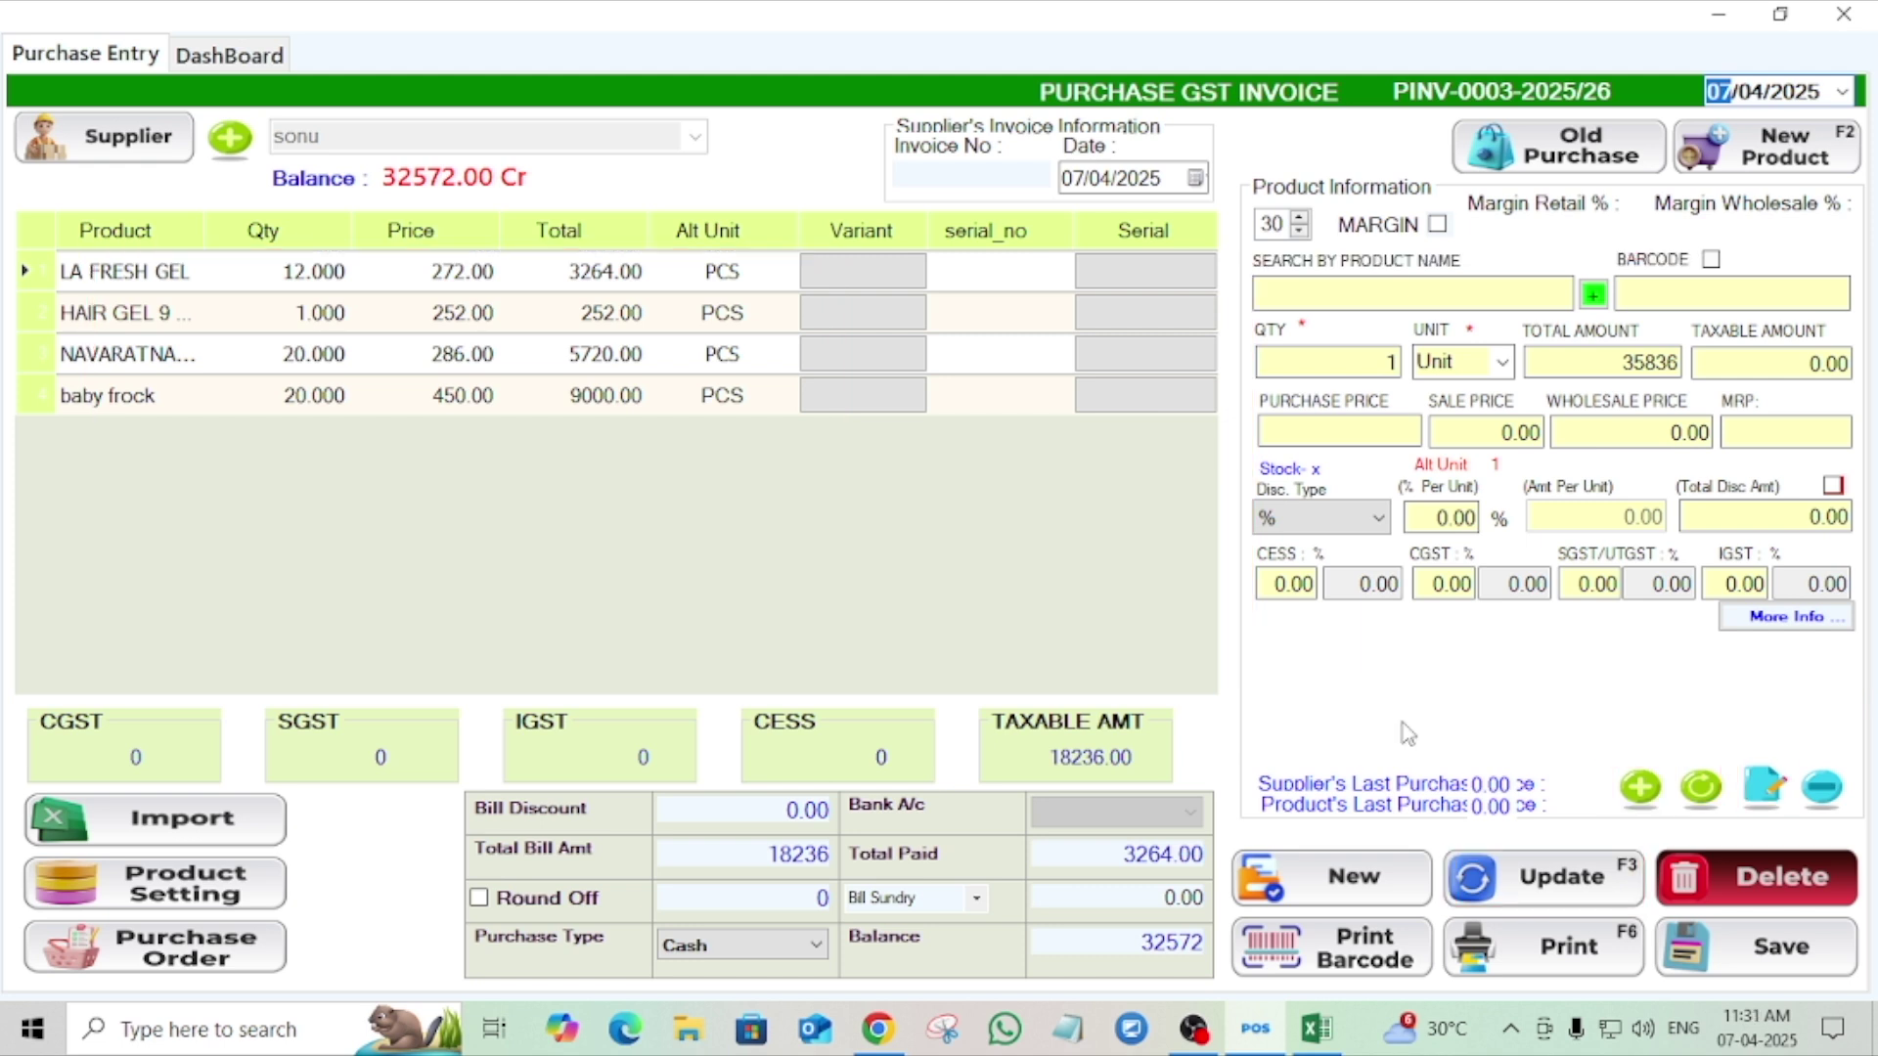
# Close the purchase entry window to return to the main dashboard.
pyautogui.click(1844, 13)
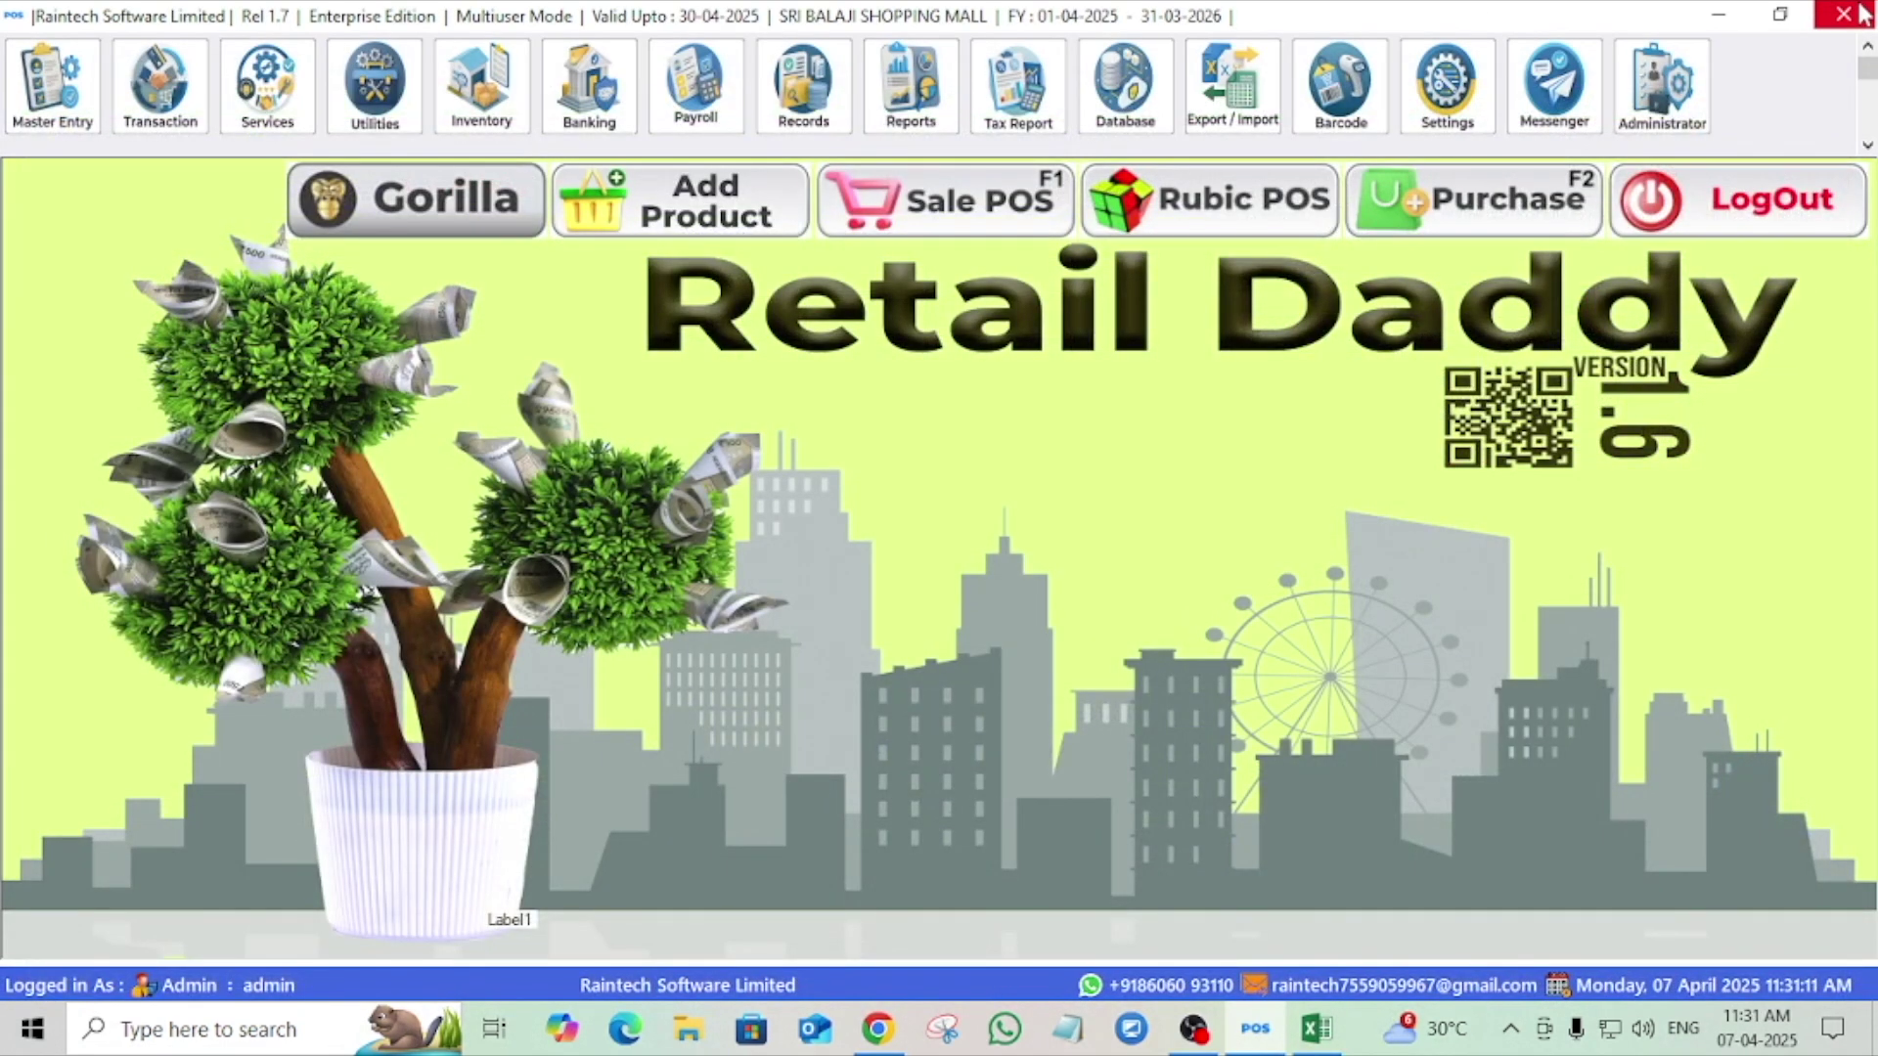